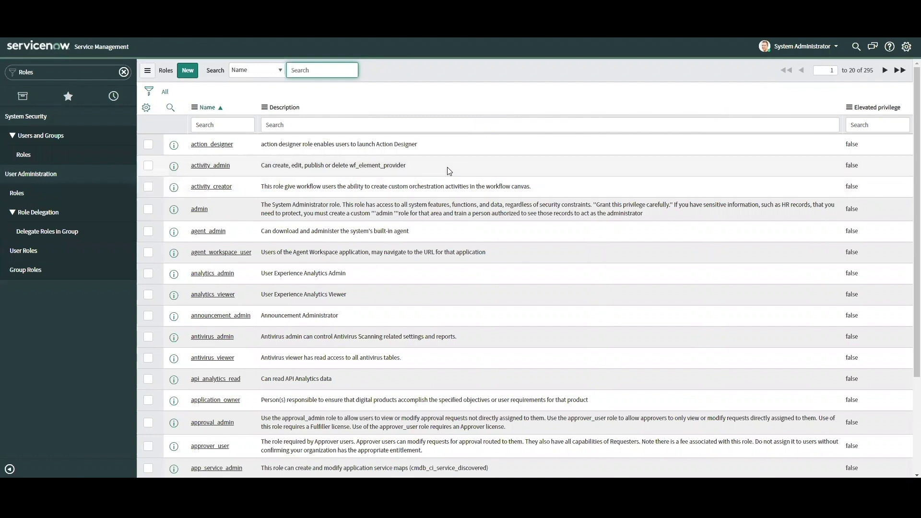
Step: Go back to the System Administration home page using the ServiceNow logo
click(42, 46)
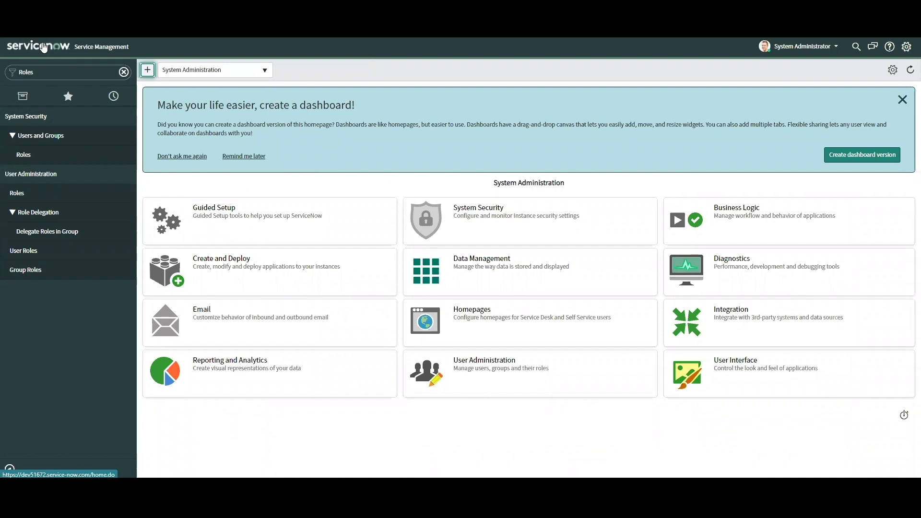
Step: Clear the navigator, browse Business Calendar, Interaction and Service Desk, then filter to User Administration
click(124, 72)
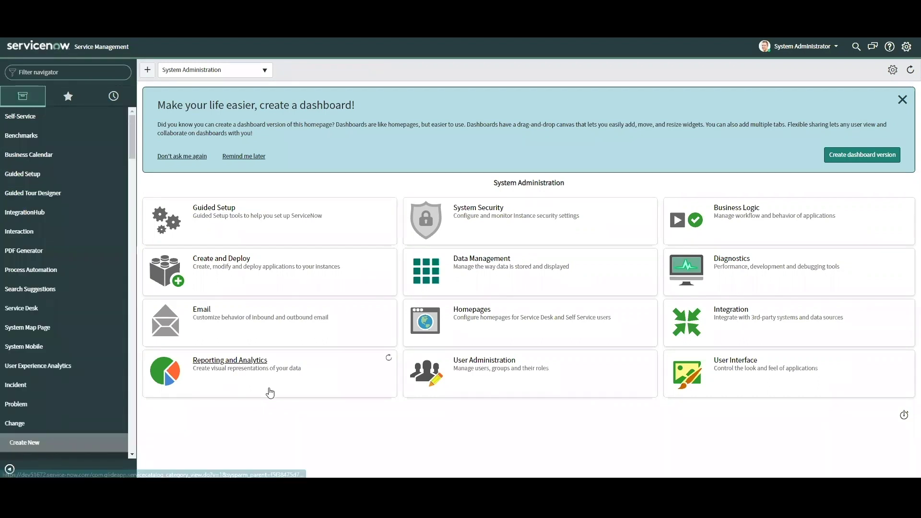
click(27, 155)
click(26, 328)
scroll(25, 328, down, 3)
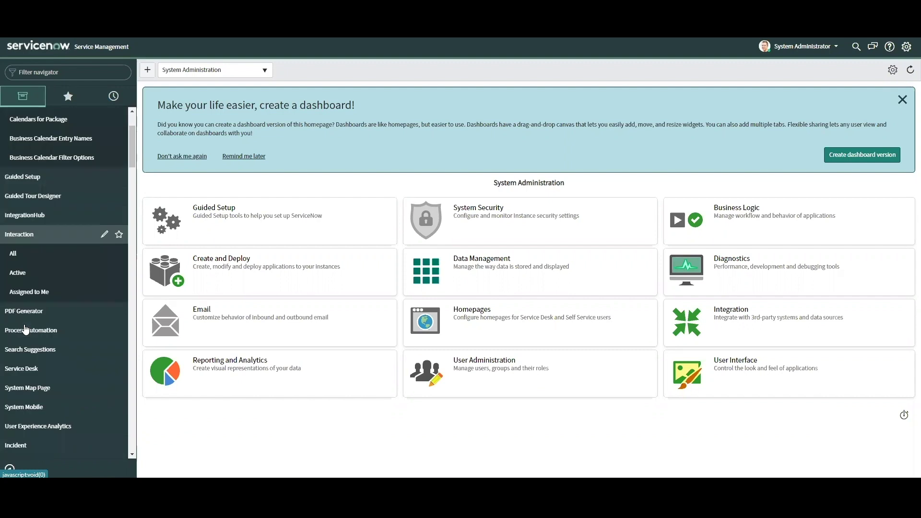
click(26, 327)
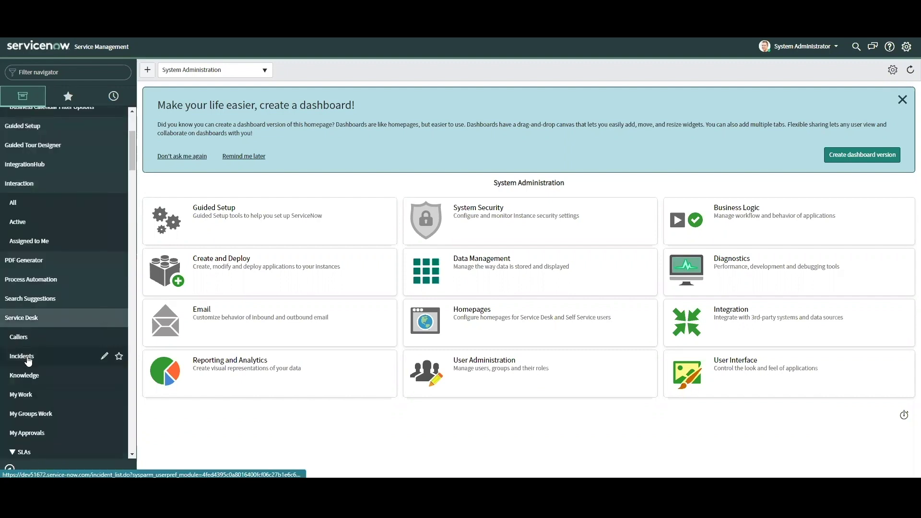
scroll(27, 365, down, 1)
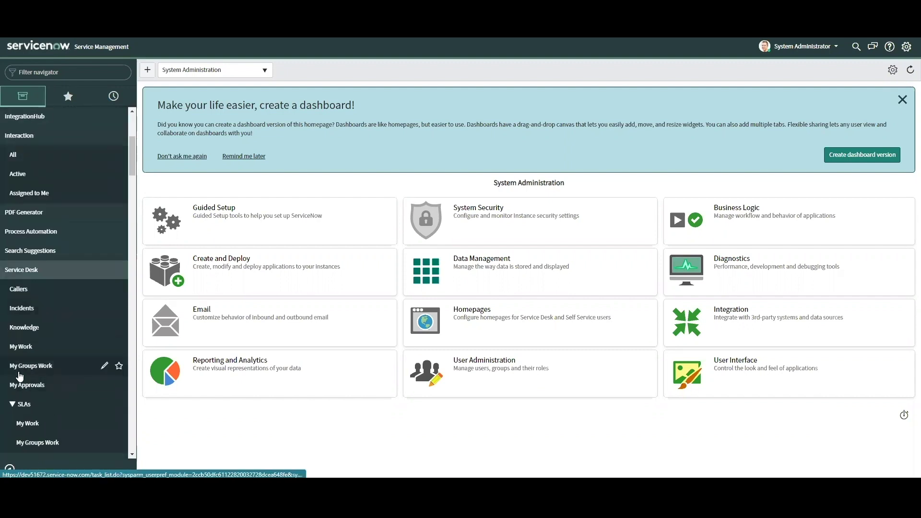
scroll(19, 376, up, 4)
click(80, 84)
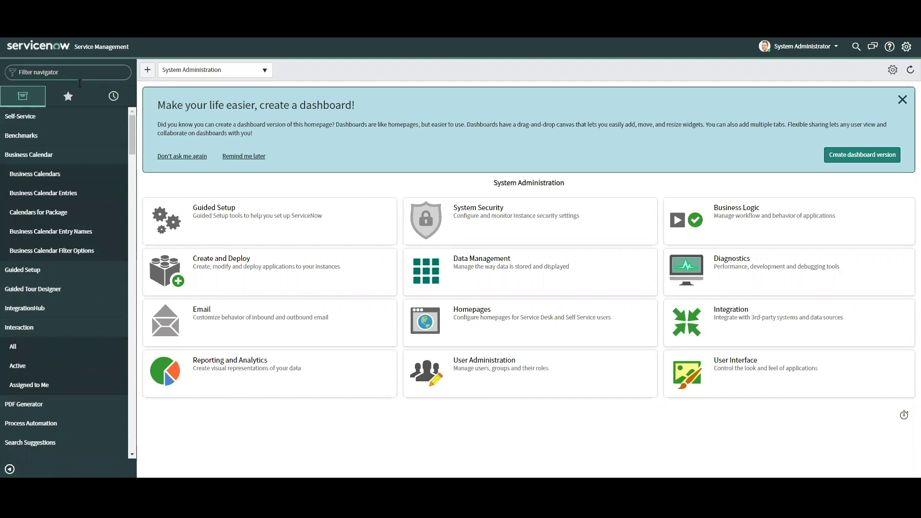
text(User Administration)
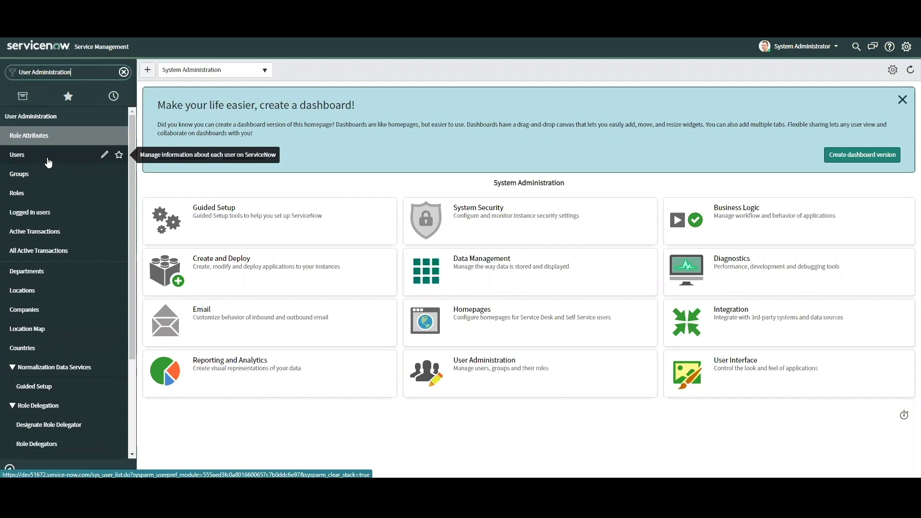
Step: Open the Users list and check its total of 613 users
click(26, 157)
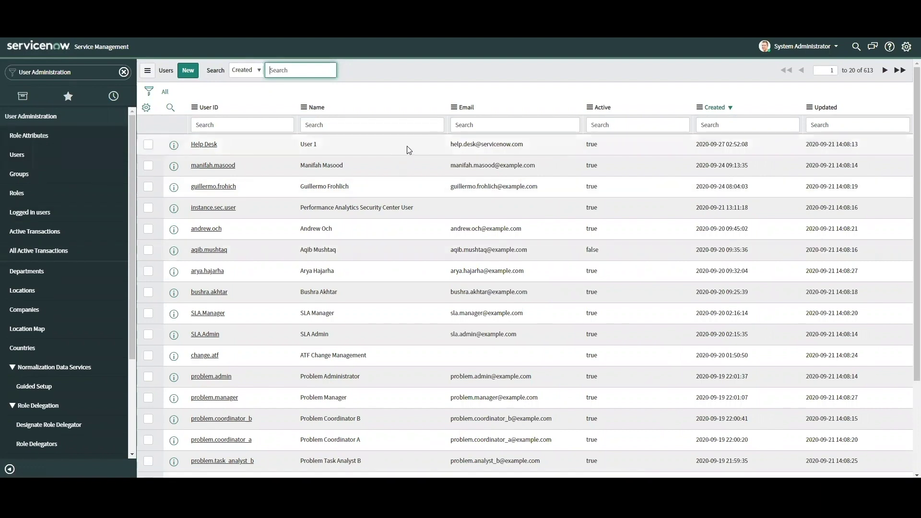
scroll(428, 218, down, 1)
scroll(427, 249, down, 2)
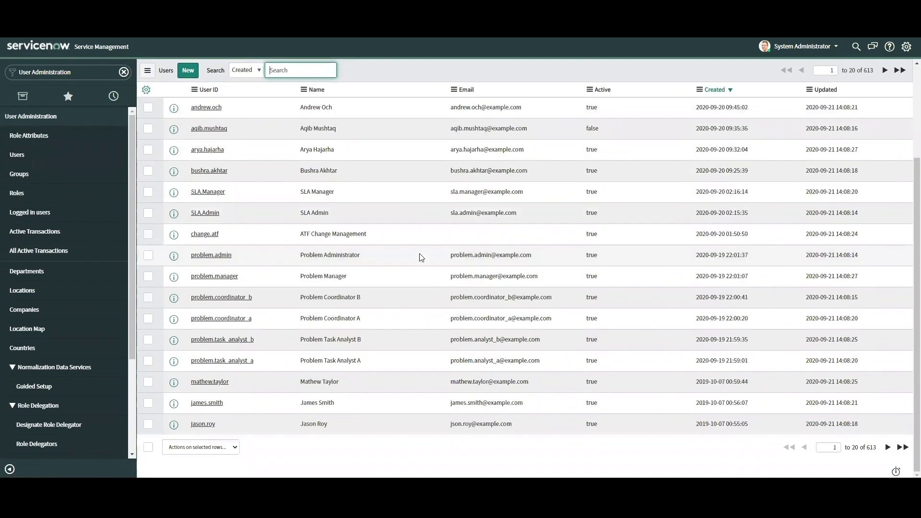
scroll(421, 257, up, 3)
double_click(869, 71)
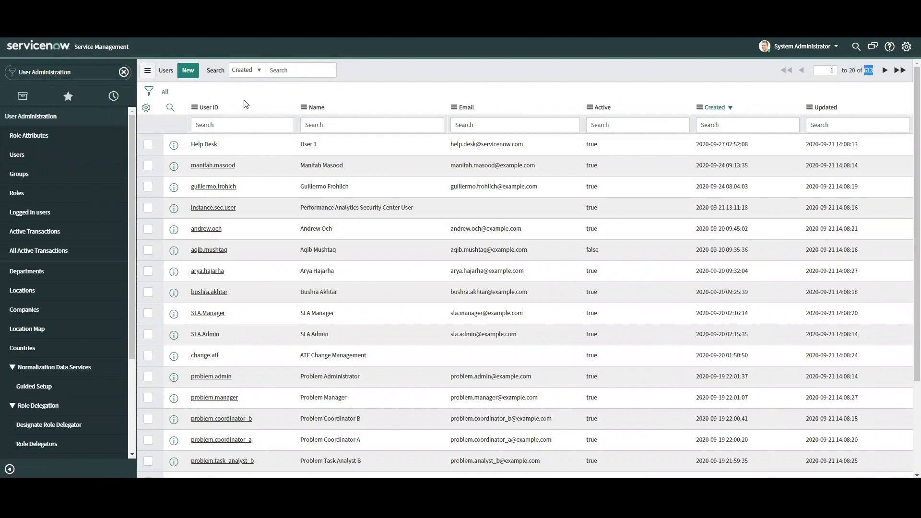
Step: Create and save a new test user with user ID, first name, last name and e-mail filled in
click(188, 71)
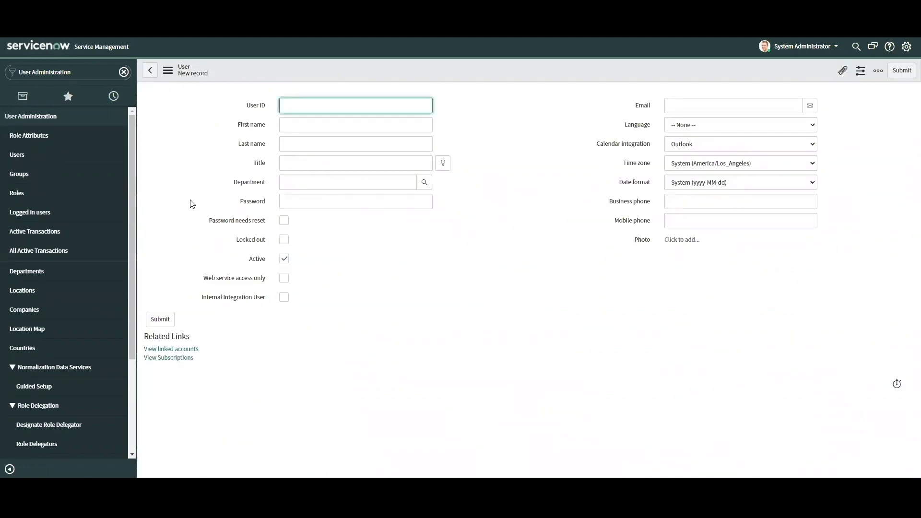
text(john.smith)
key(Tab)
text(John)
key(Tab)
text(Smith)
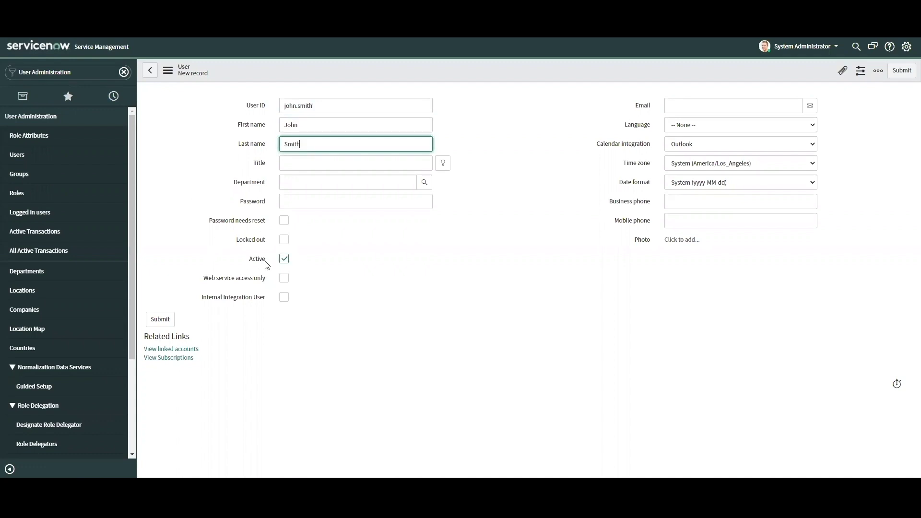
click(713, 101)
text(john.smith@test.com)
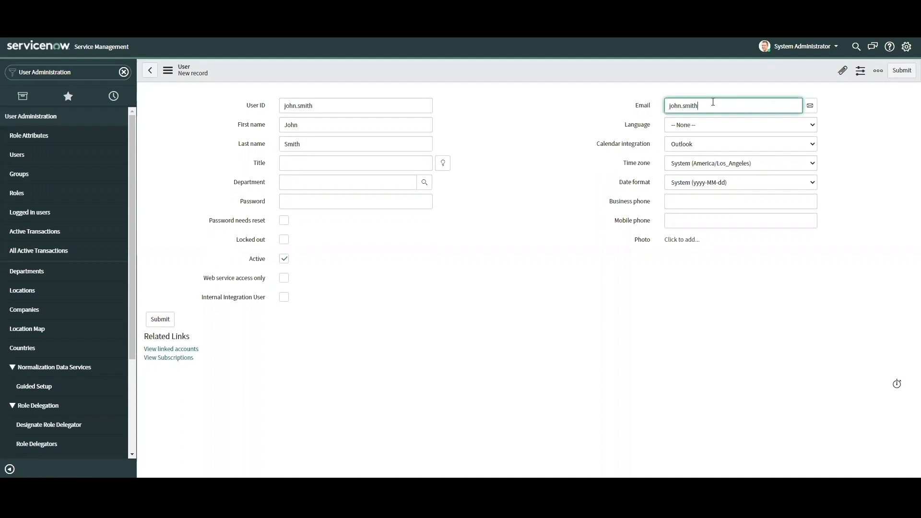
right_click(553, 70)
click(565, 78)
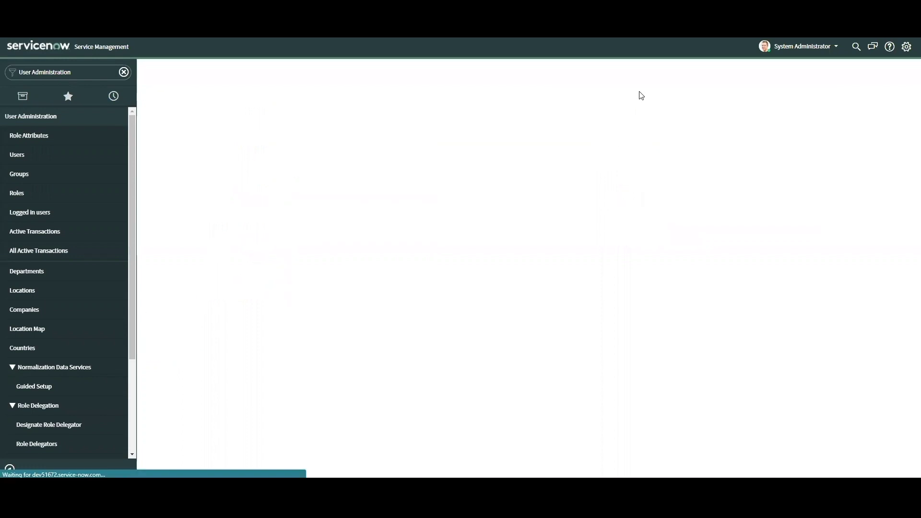
Step: Confirm the new user's Roles and Groups tabs are empty, then open the Groups list
scroll(312, 163, down, 2)
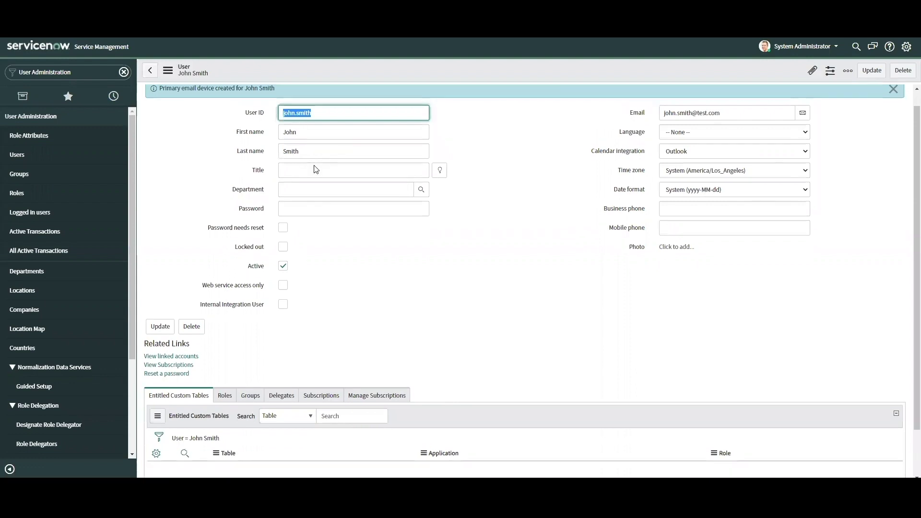
click(226, 342)
click(250, 342)
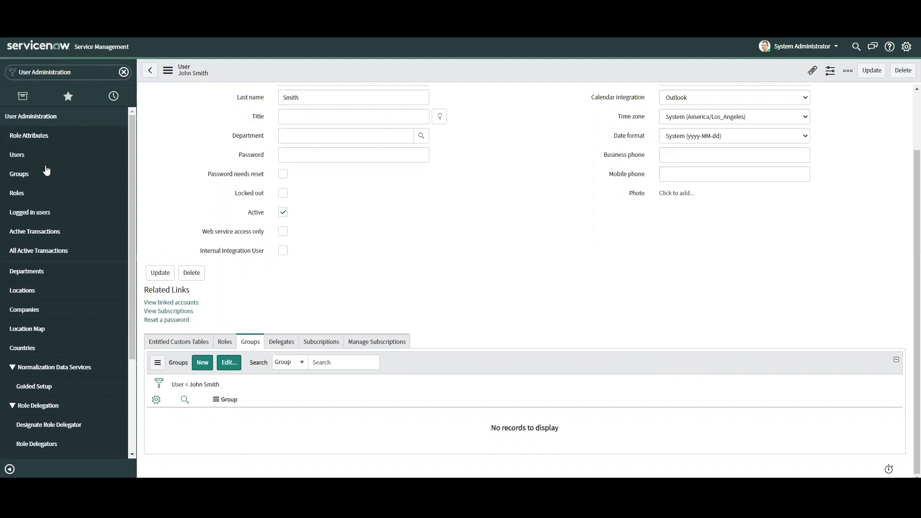
click(19, 174)
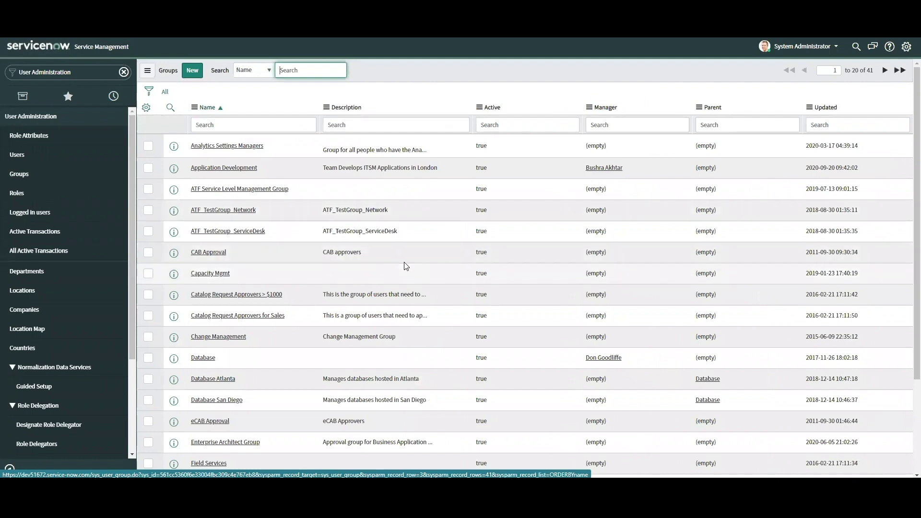
Step: Page through the Groups list to records 21–40
click(885, 71)
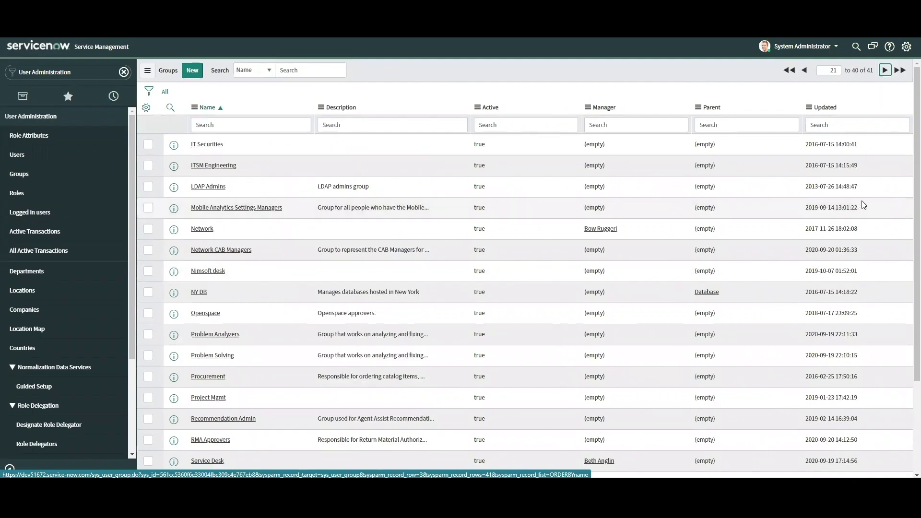
scroll(619, 301, down, 1)
scroll(501, 325, down, 3)
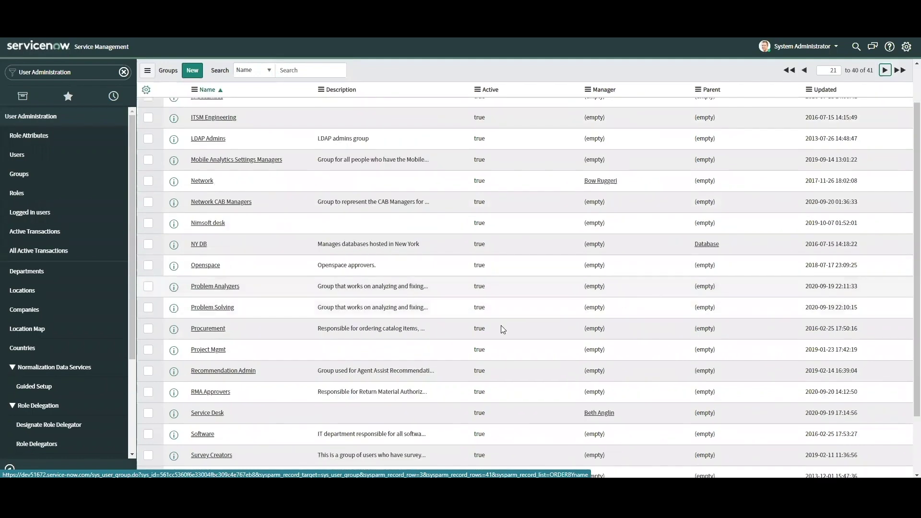
scroll(403, 351, up, 3)
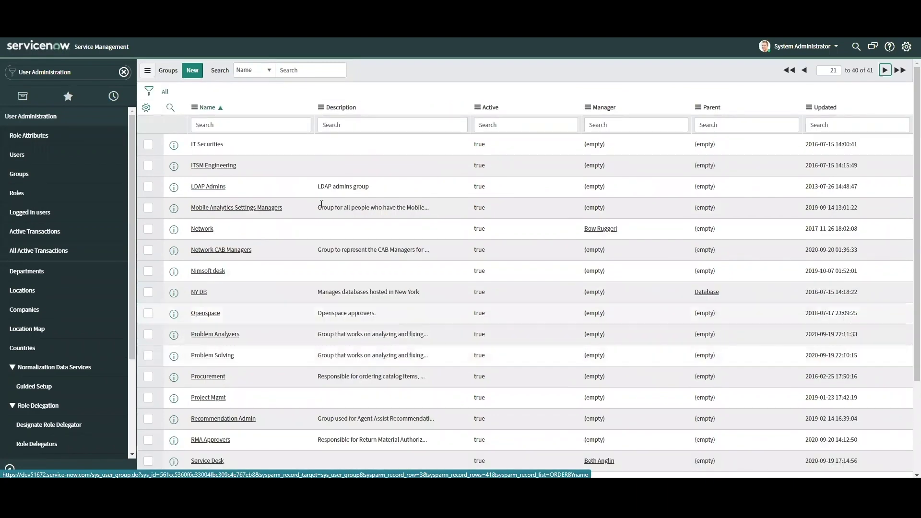
Step: Start a new group named 'Incident Response' and choose its manager through the user lookup
click(192, 71)
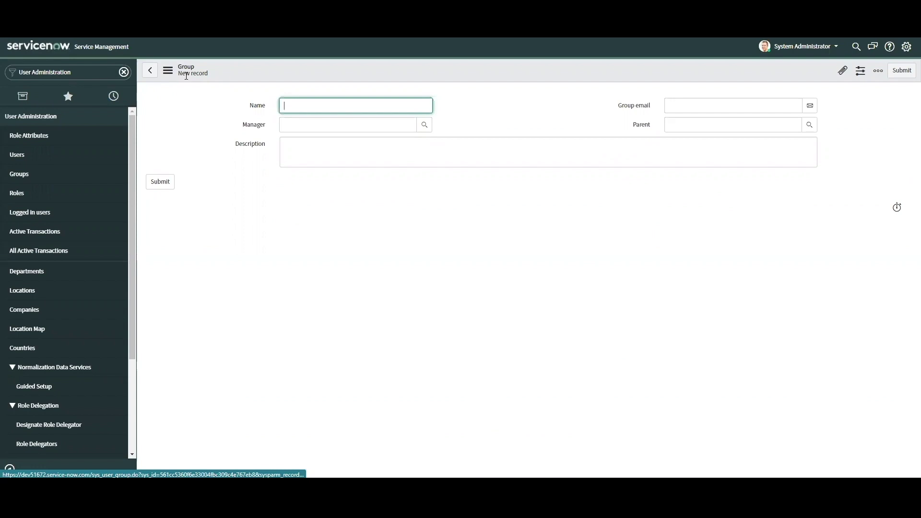
text(Incident Response)
click(424, 125)
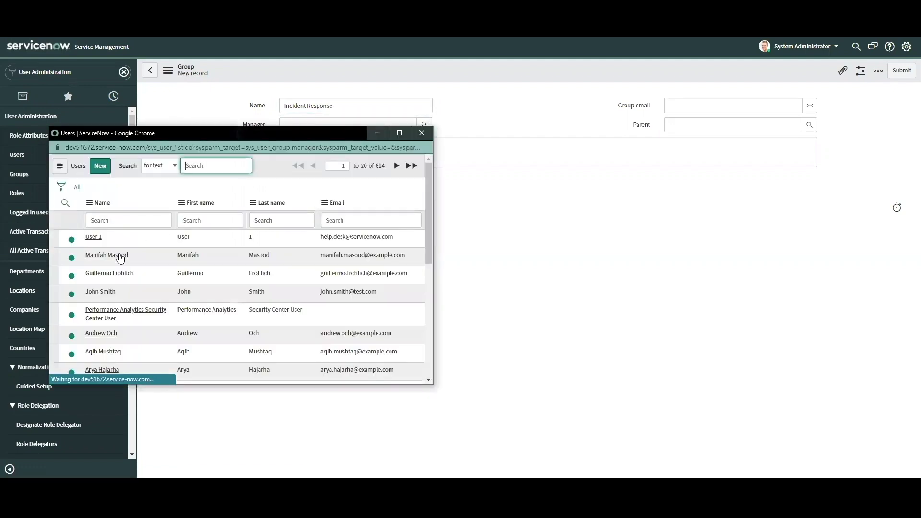
text(abraham)
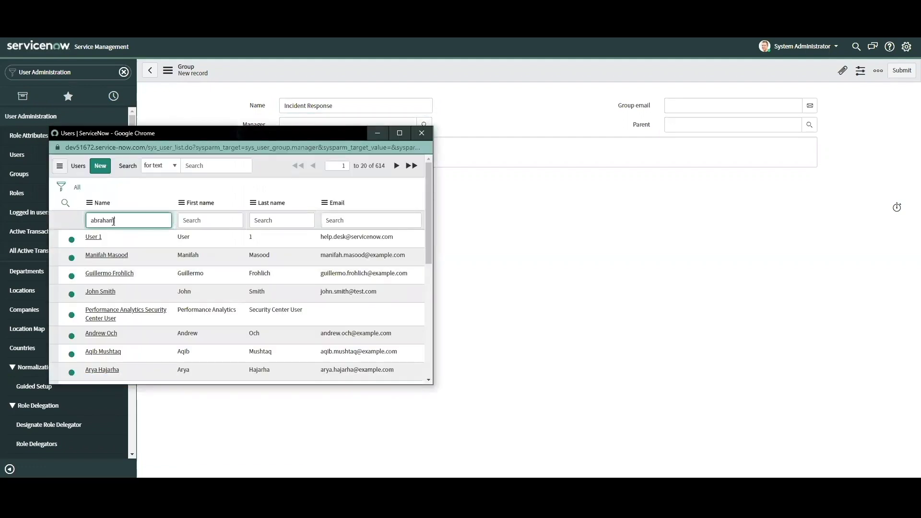
key(Return)
click(118, 237)
Step: Add the description 'Incident handling' and a group e-mail, then save the group
click(307, 165)
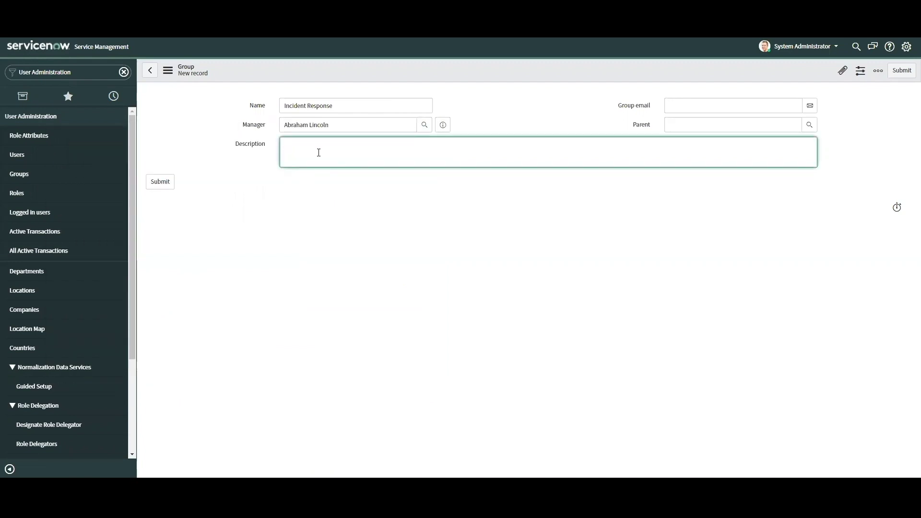
text(Incident handling)
click(700, 105)
text(incresp@example.com)
right_click(528, 71)
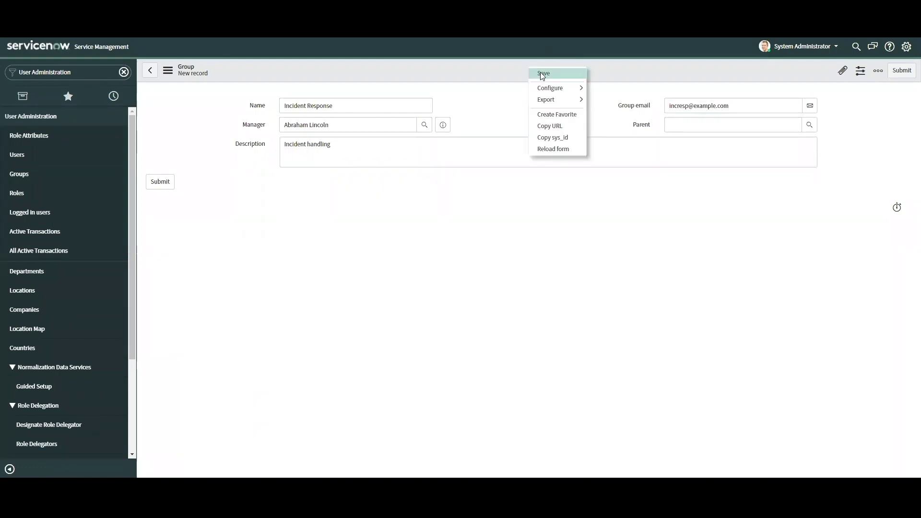
click(540, 72)
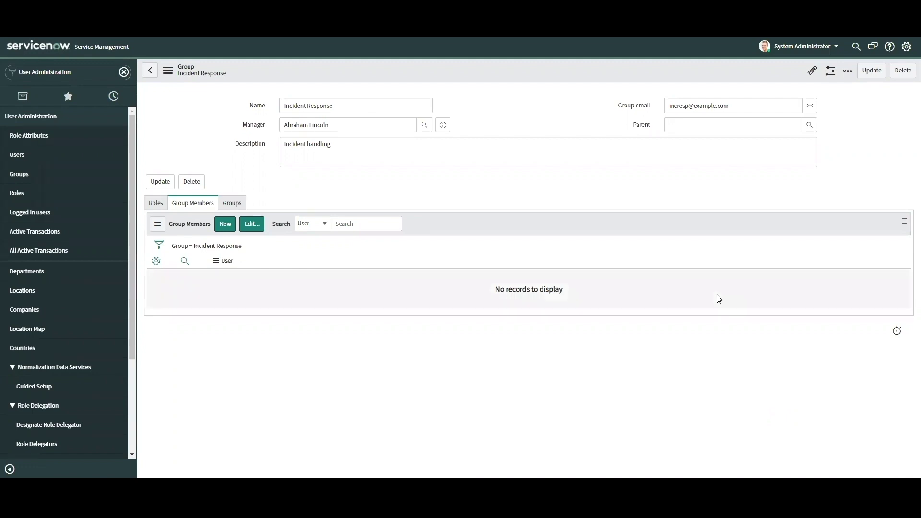
Step: Add the itil role to the Incident Response group's Roles list and save it
click(152, 204)
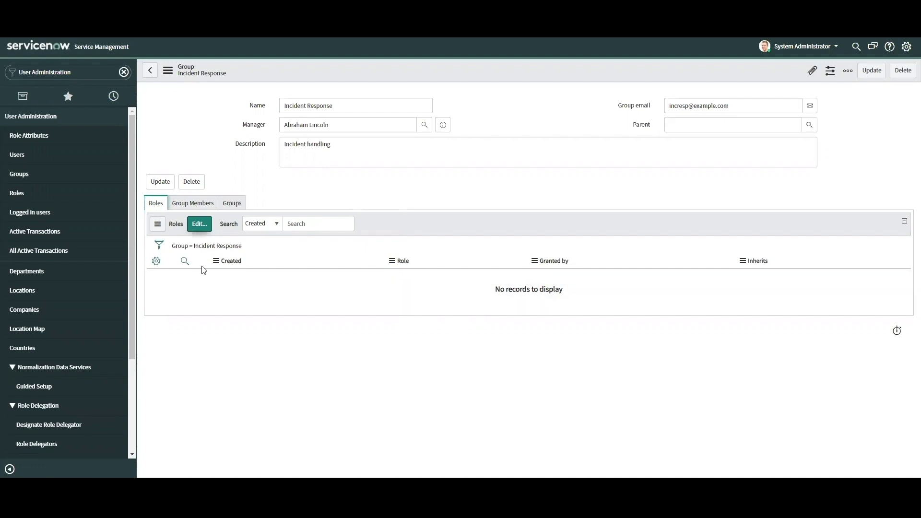
click(200, 224)
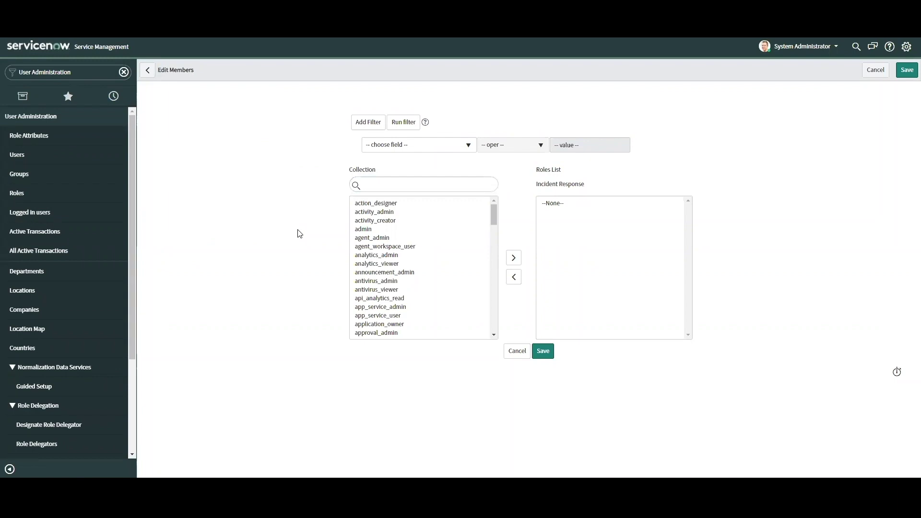
click(372, 185)
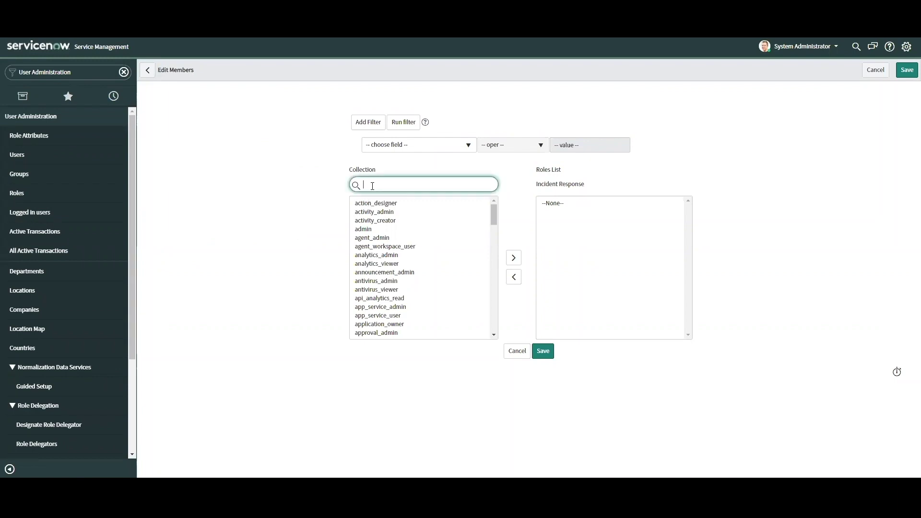
text(itil)
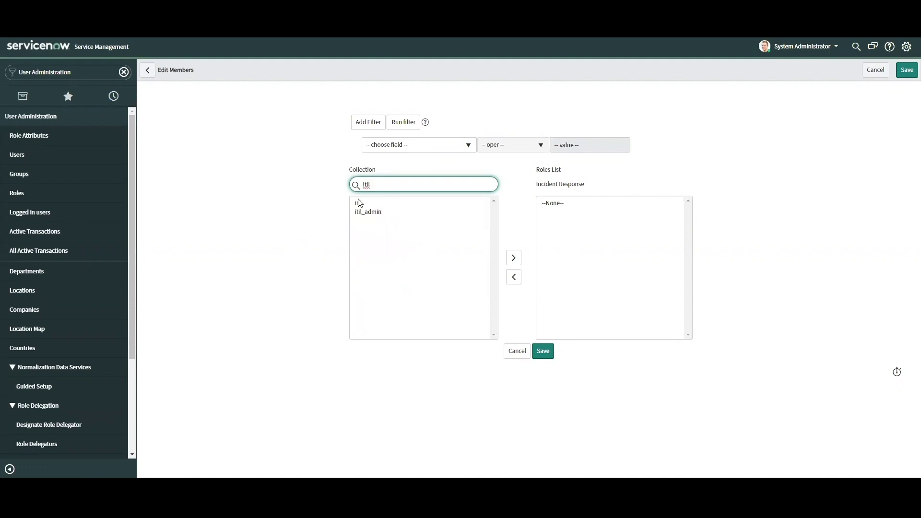
double_click(360, 203)
click(539, 350)
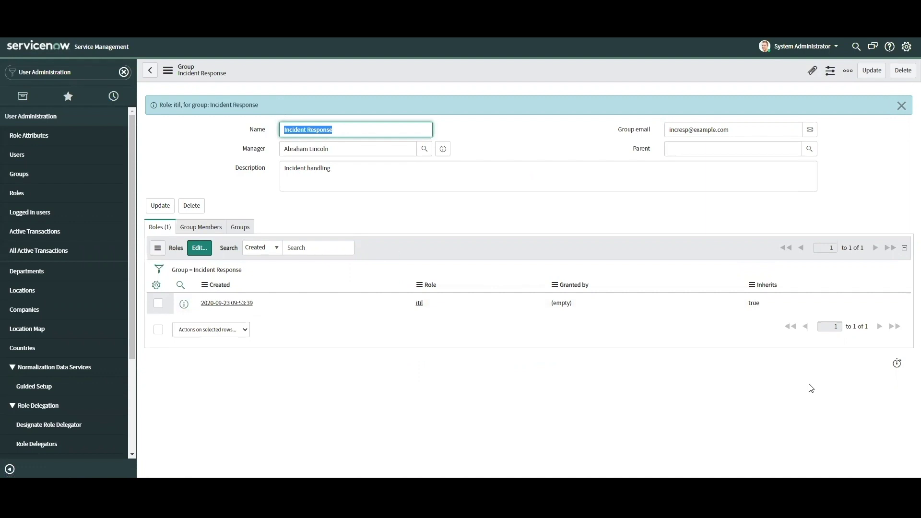
Step: Check the group's members, then confirm the test user has no roles or groups
click(196, 228)
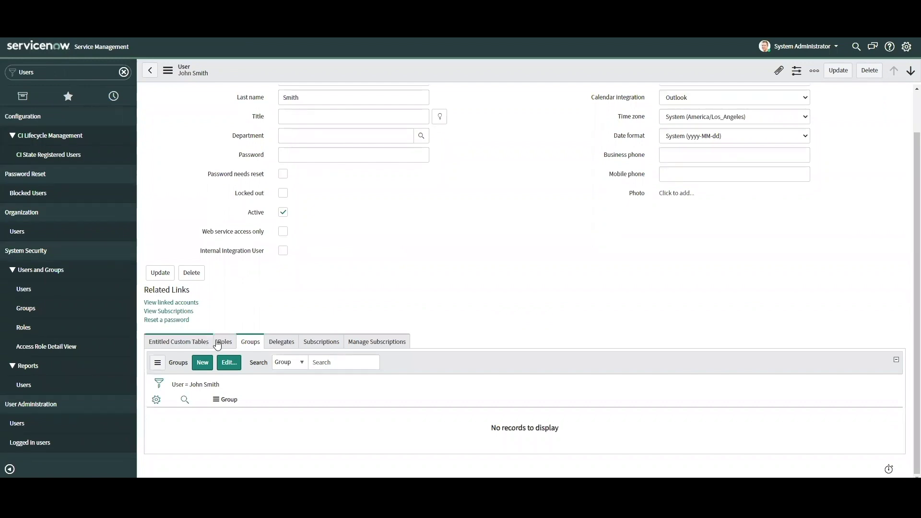
click(218, 342)
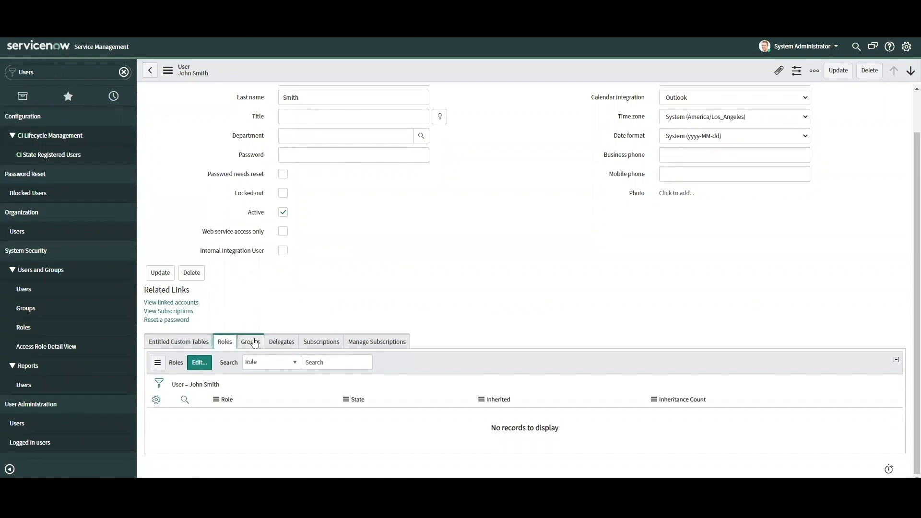
click(255, 342)
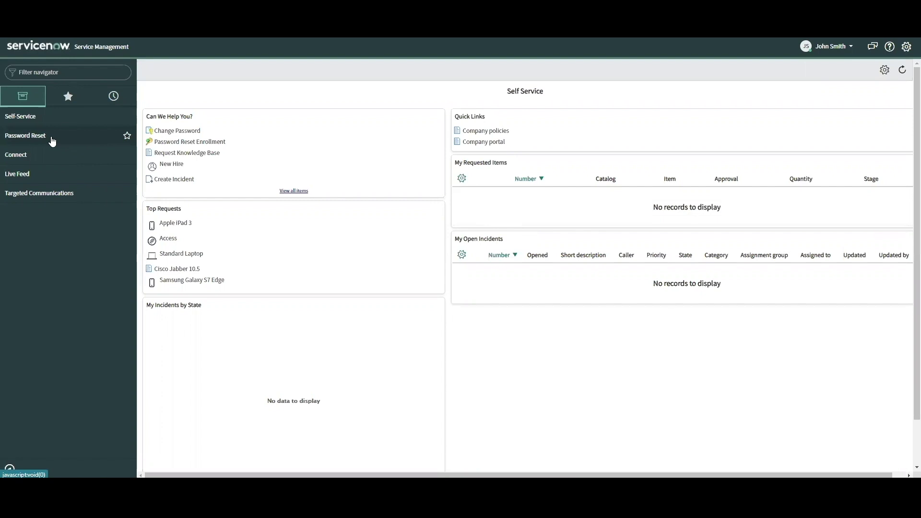
Step: Open the Incidents list by filtering the navigator for 'Incide'
click(33, 73)
text(Inci)
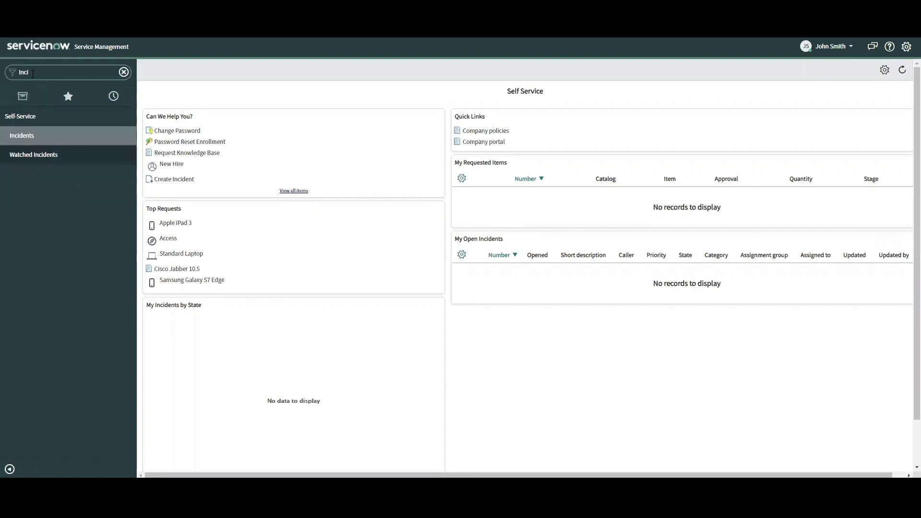
text(de)
key(Return)
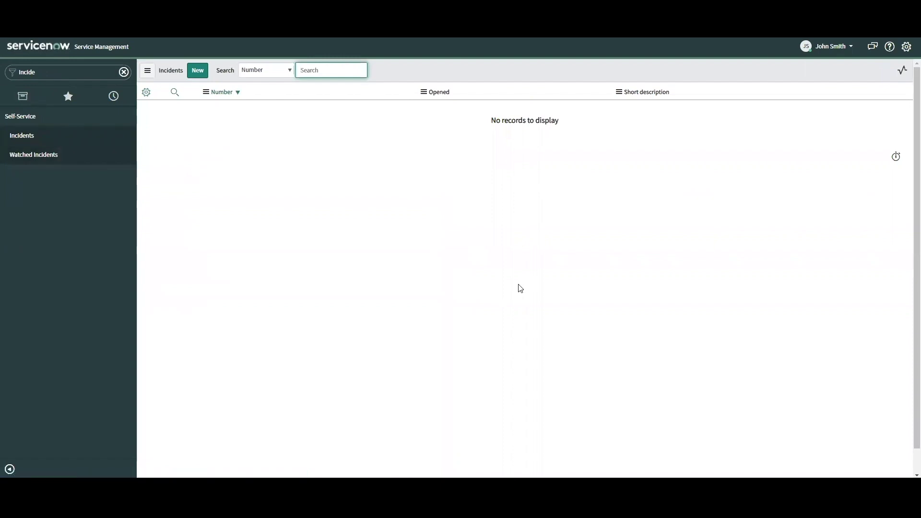
Step: Submit a new incident with urgency 1 - High and description 'Test'
click(205, 74)
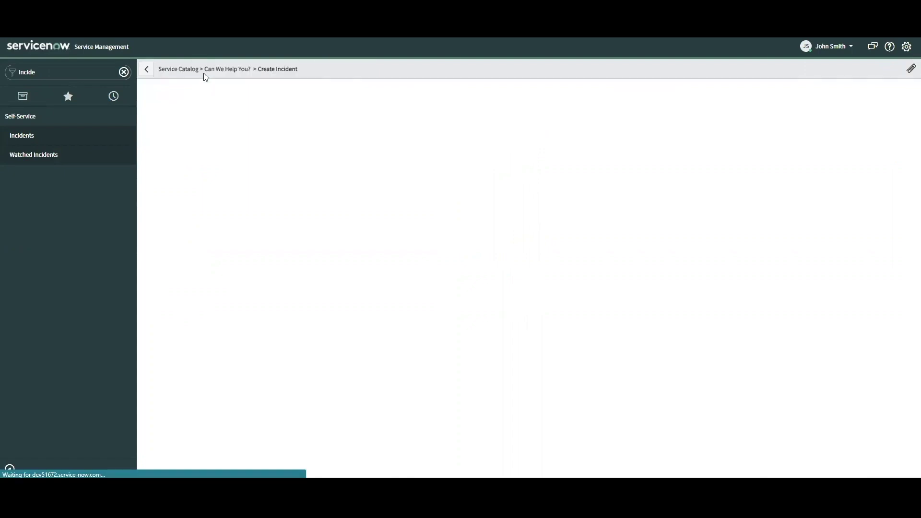
click(235, 154)
click(216, 183)
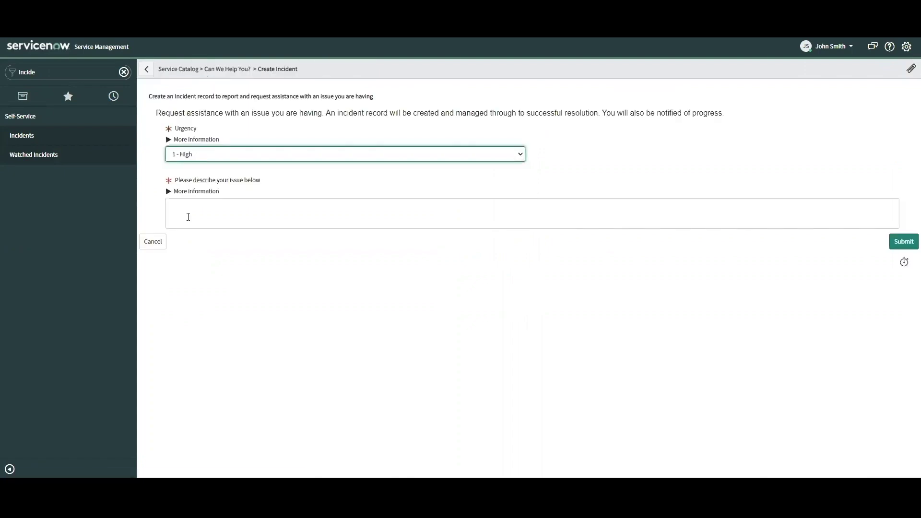
click(189, 216)
text(Test)
key(Tab)
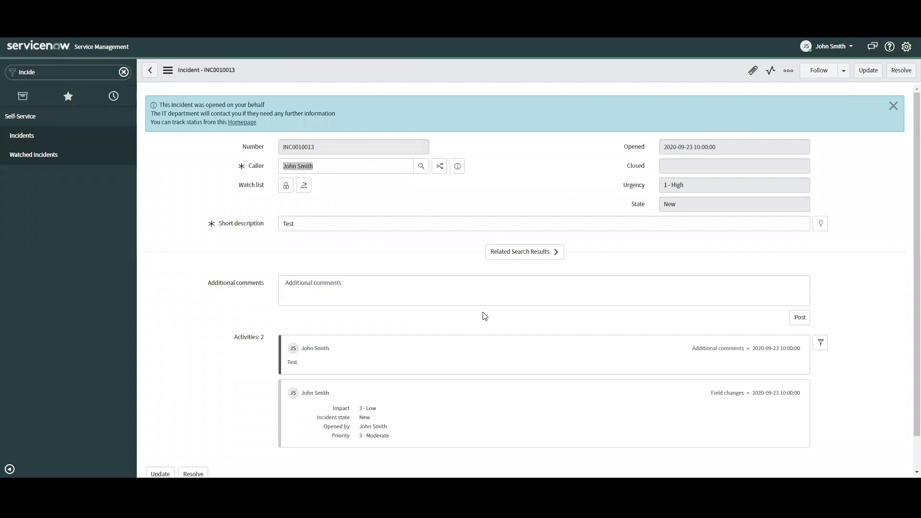
click(38, 133)
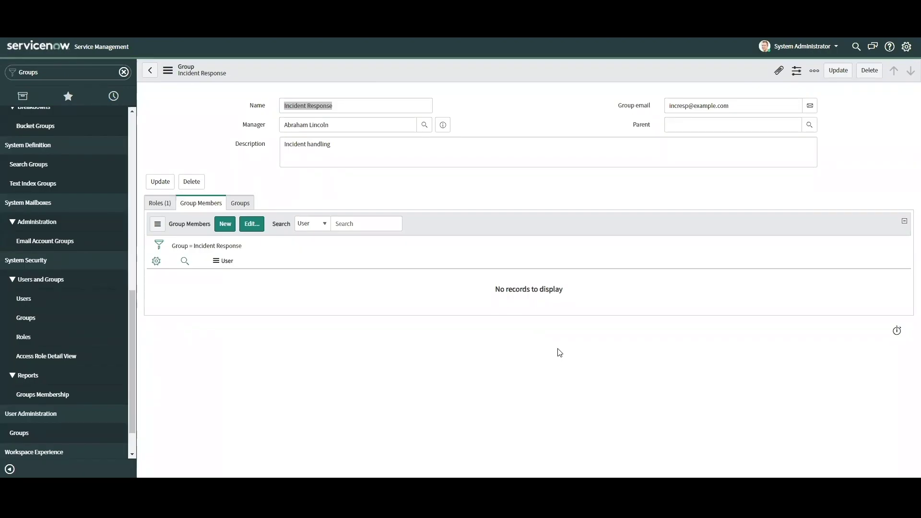
Step: Add the test user and a second user to the Incident Response group members and save
click(252, 224)
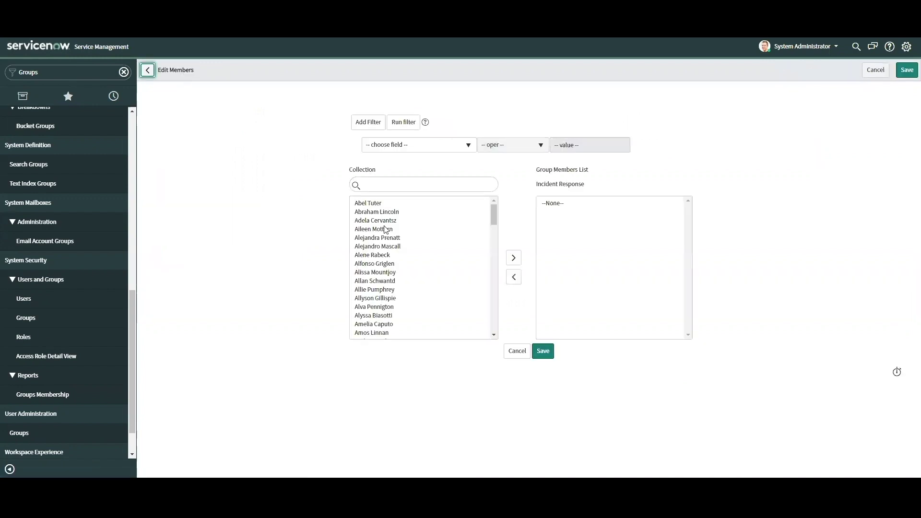
click(383, 184)
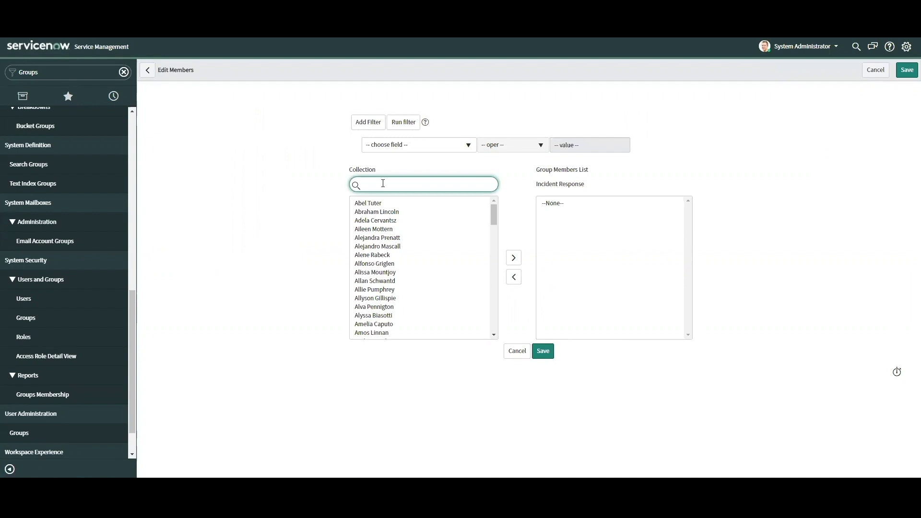
text(john smith)
double_click(385, 203)
key(ctrl+a)
key(BackSpace)
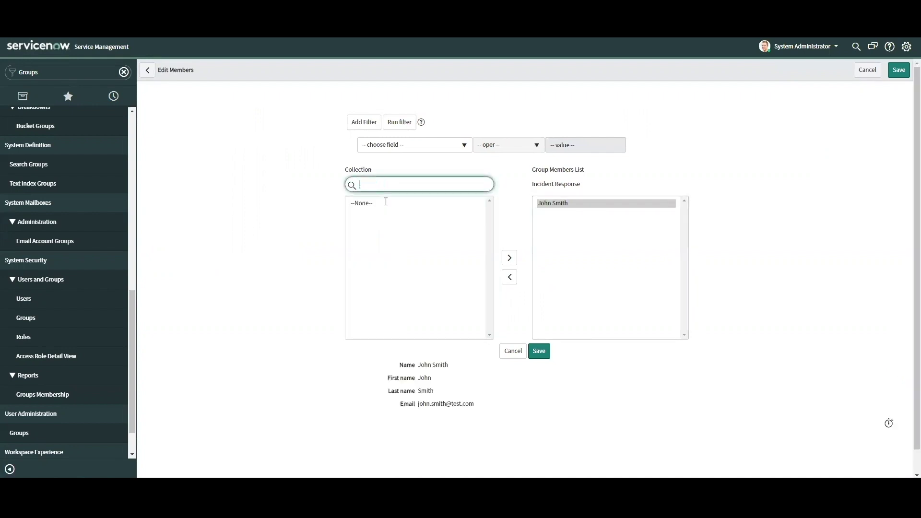
double_click(373, 203)
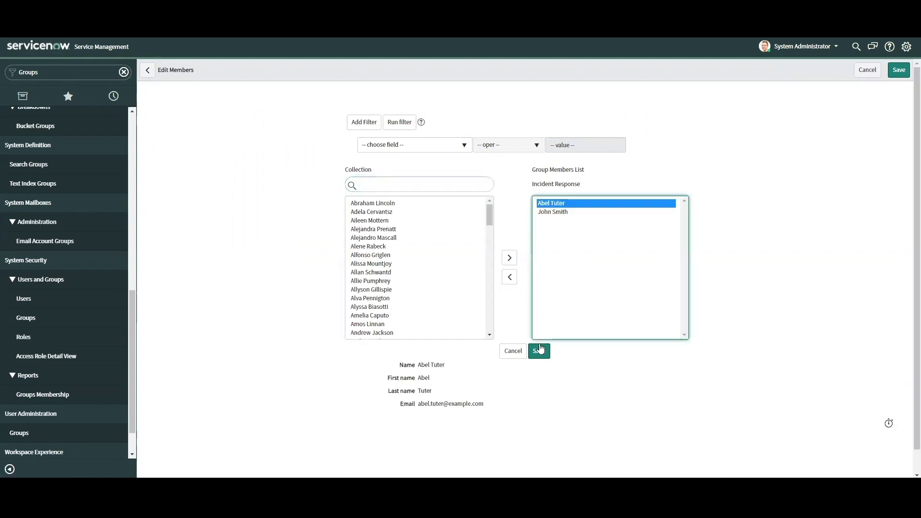
click(540, 352)
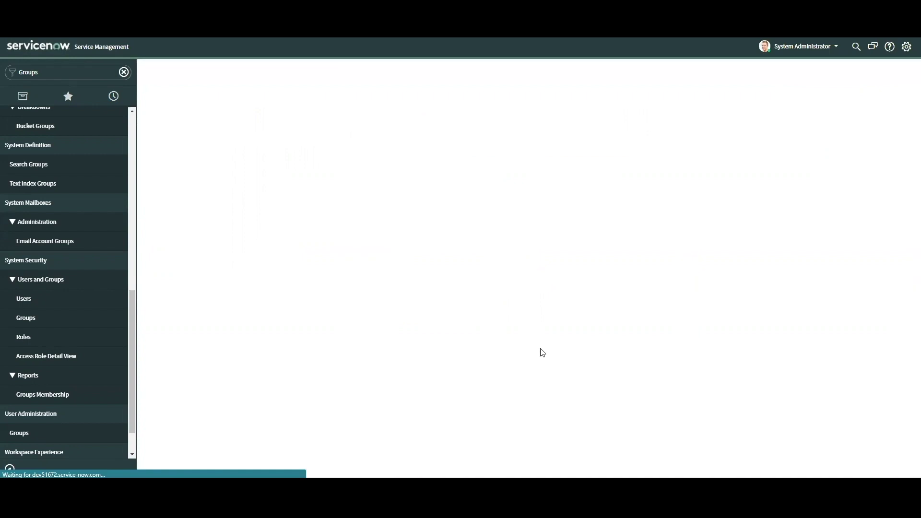
Step: Review the group's Roles and Group Members tabs after the membership change
scroll(521, 331, down, 2)
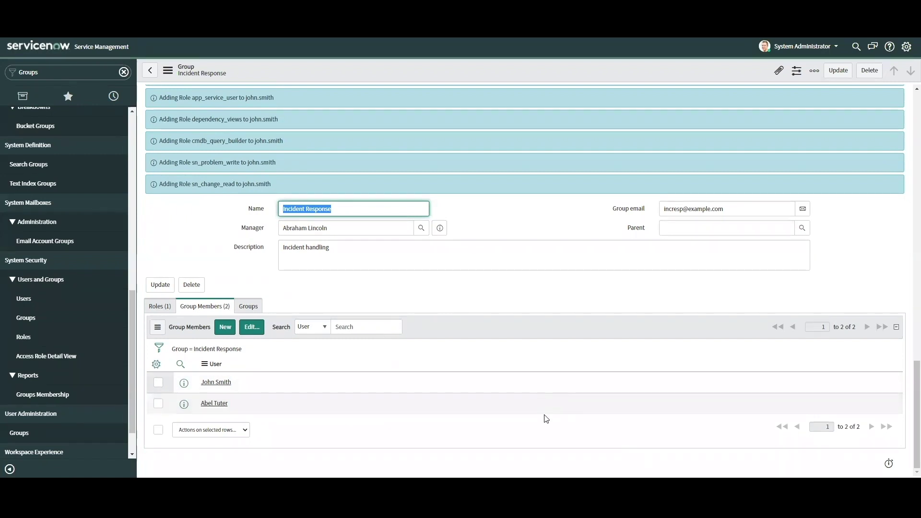
click(160, 306)
click(204, 334)
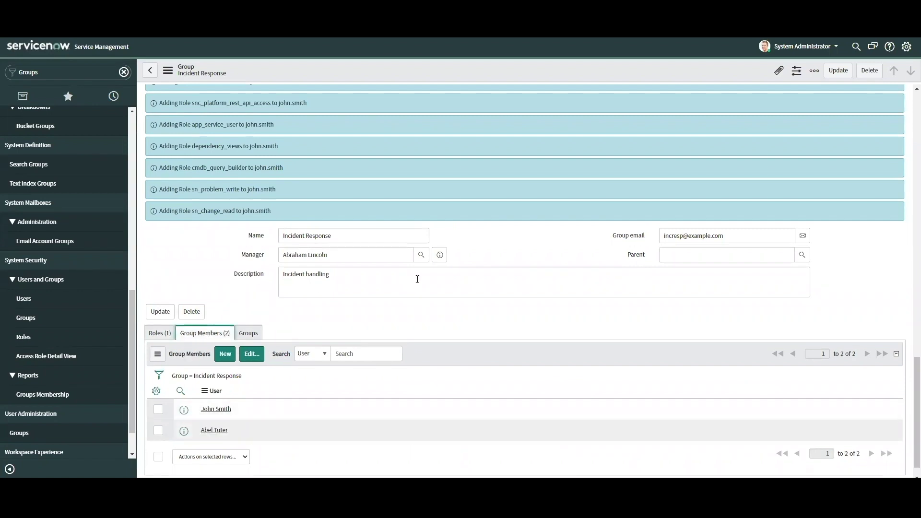
scroll(393, 324, down, 1)
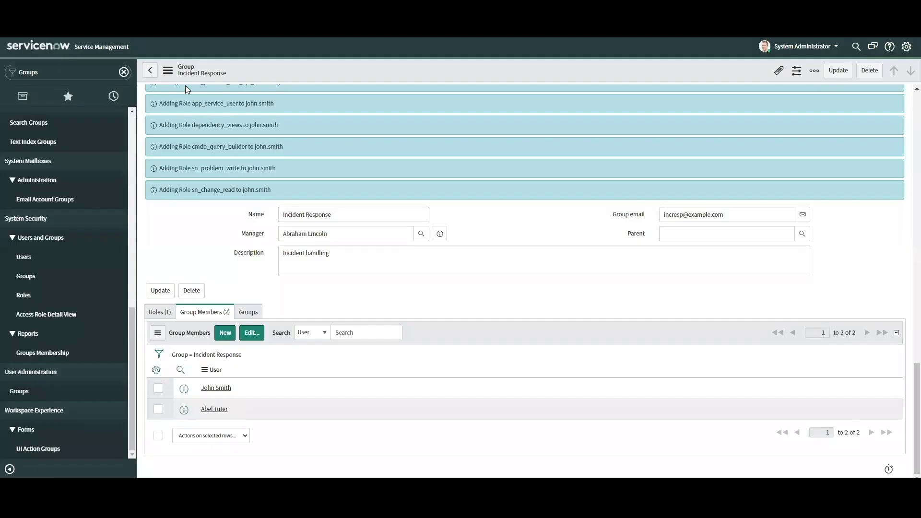
Step: Search the Users list by the test user's ID and open their record
click(43, 74)
text(Users)
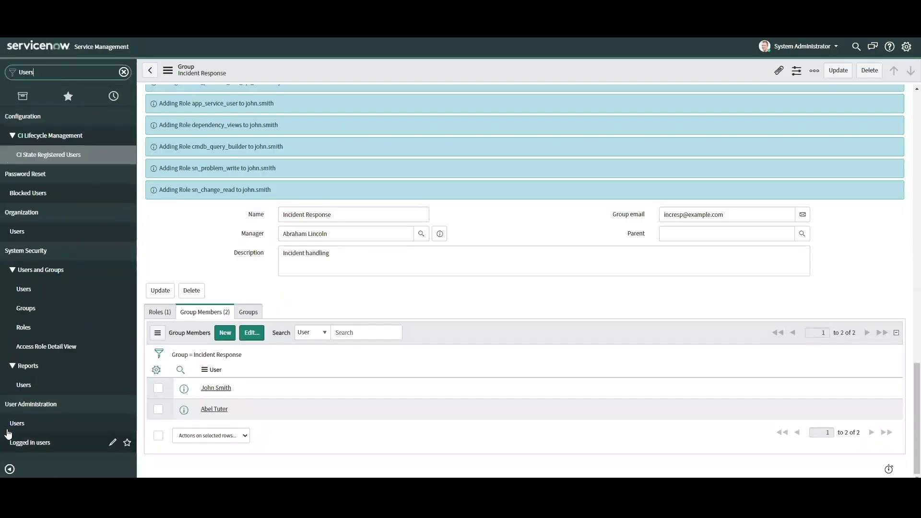
click(10, 421)
click(217, 124)
text(*John)
key(Return)
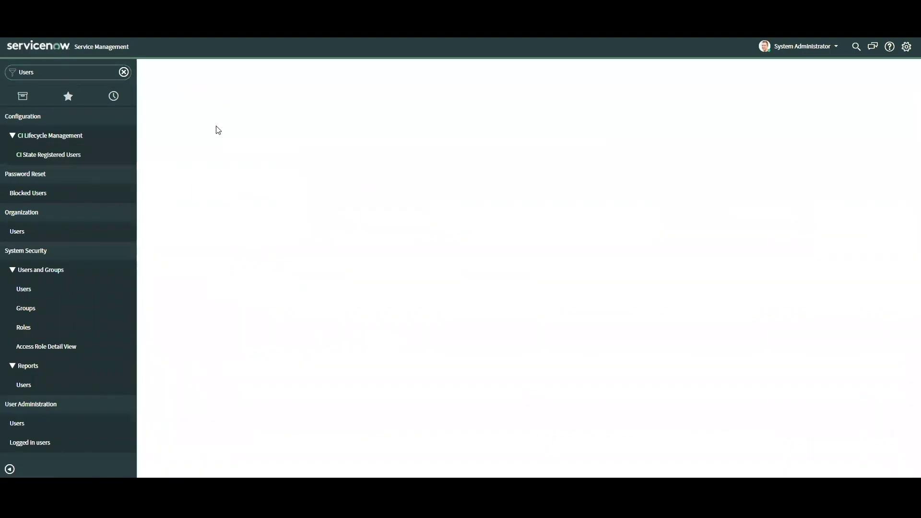
click(207, 147)
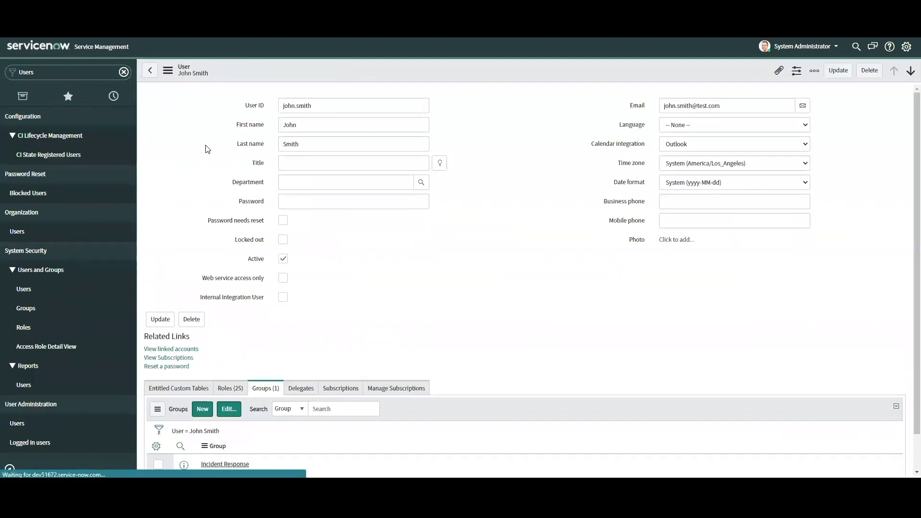
Step: Check the test user's Incident Response membership and 25 inherited roles, including itil
scroll(226, 202, down, 2)
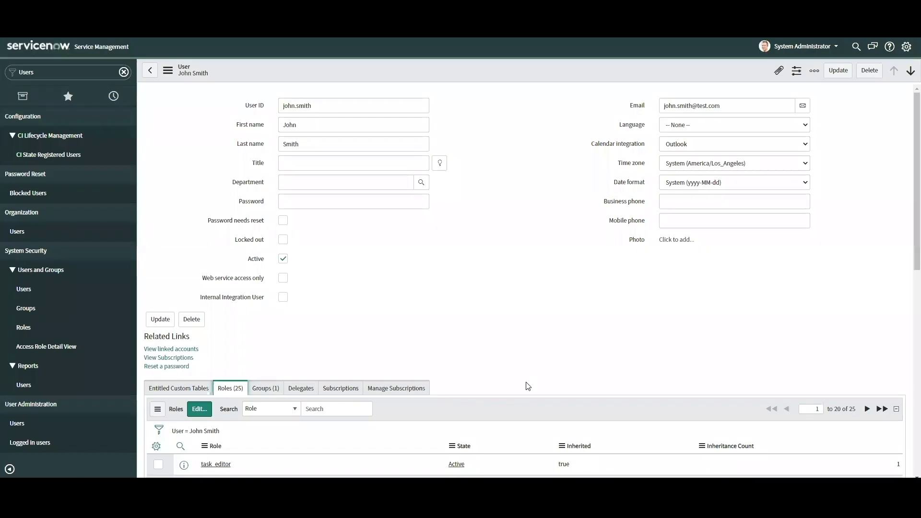
scroll(527, 386, down, 3)
scroll(527, 386, up, 3)
scroll(526, 383, down, 2)
click(267, 294)
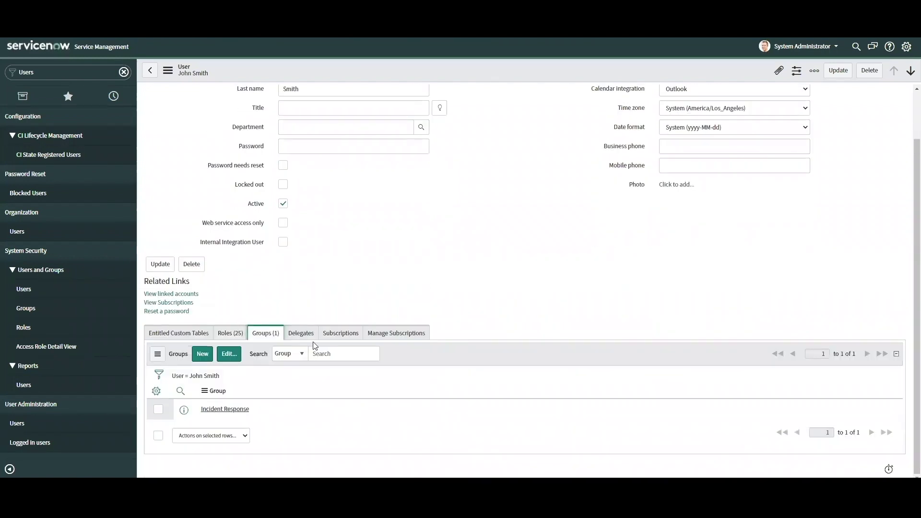
click(235, 337)
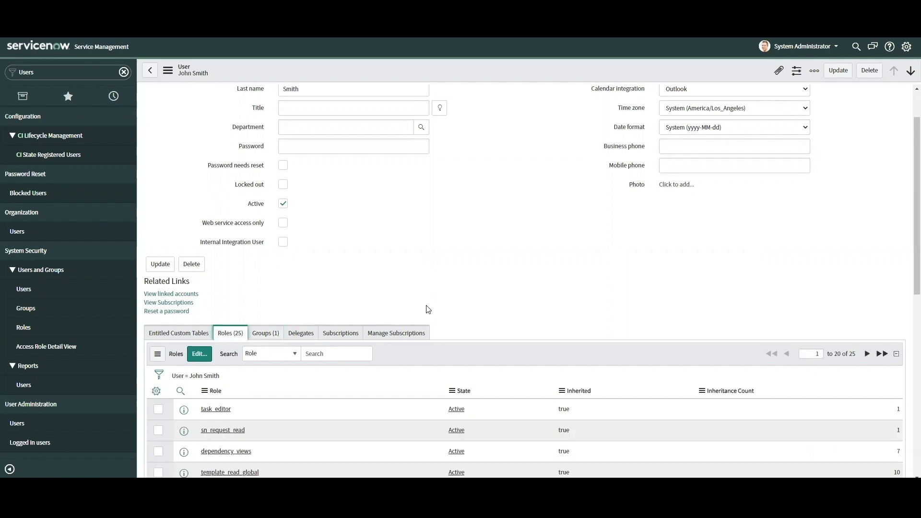
scroll(427, 308, down, 1)
scroll(413, 338, down, 1)
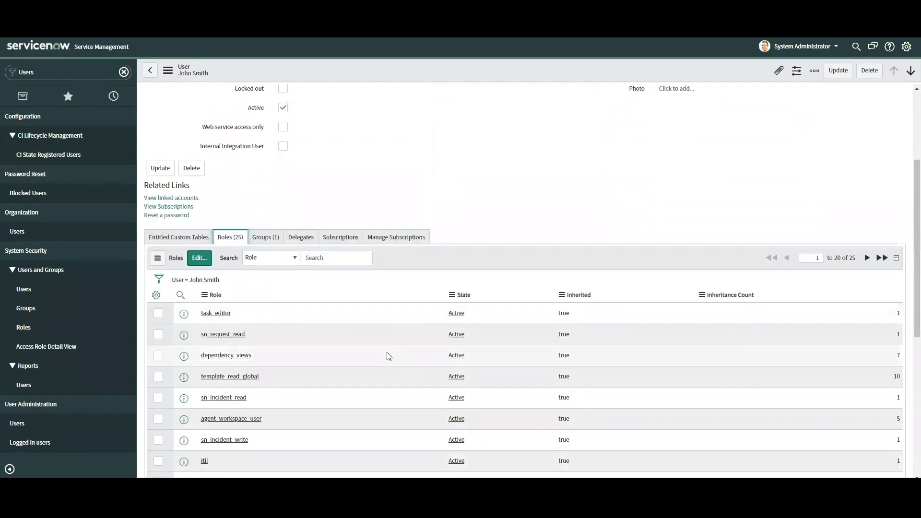
scroll(290, 381, down, 2)
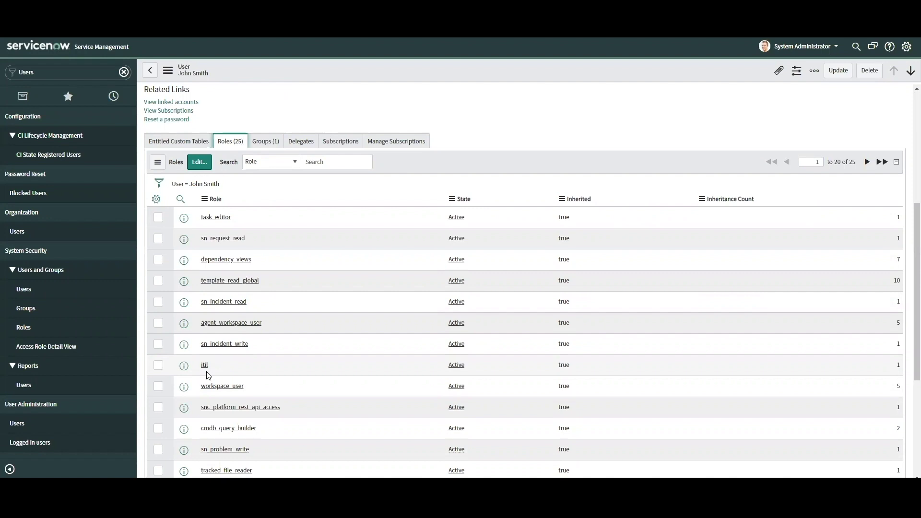
Step: Inspect the itil role's details, then return to the test user's record and scroll its roles
click(205, 367)
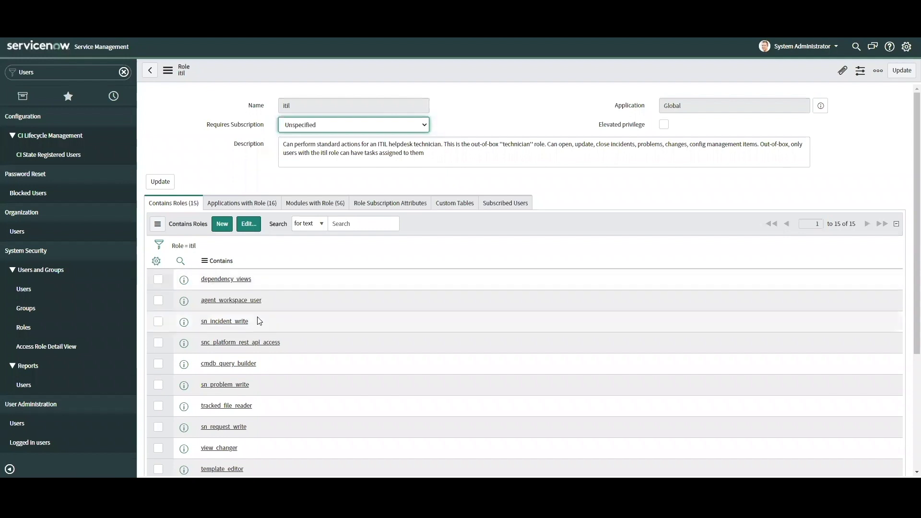
scroll(278, 349, down, 2)
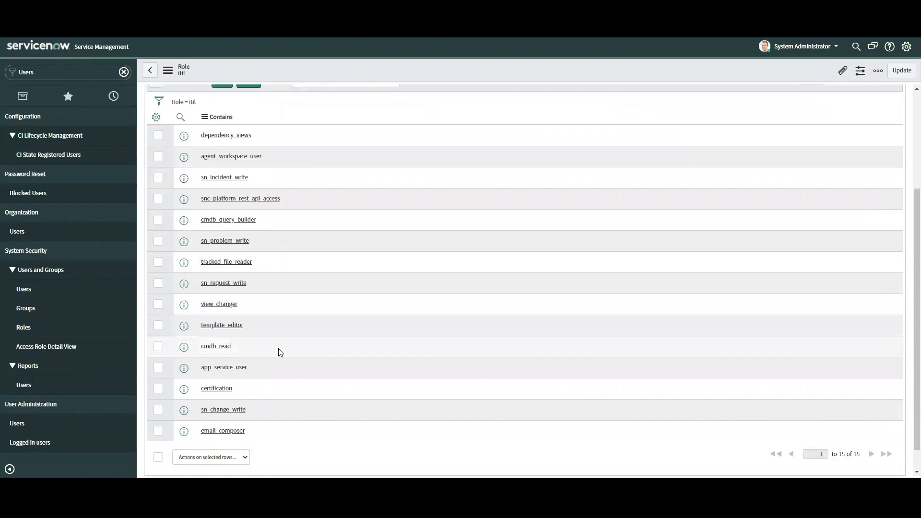
scroll(281, 352, up, 2)
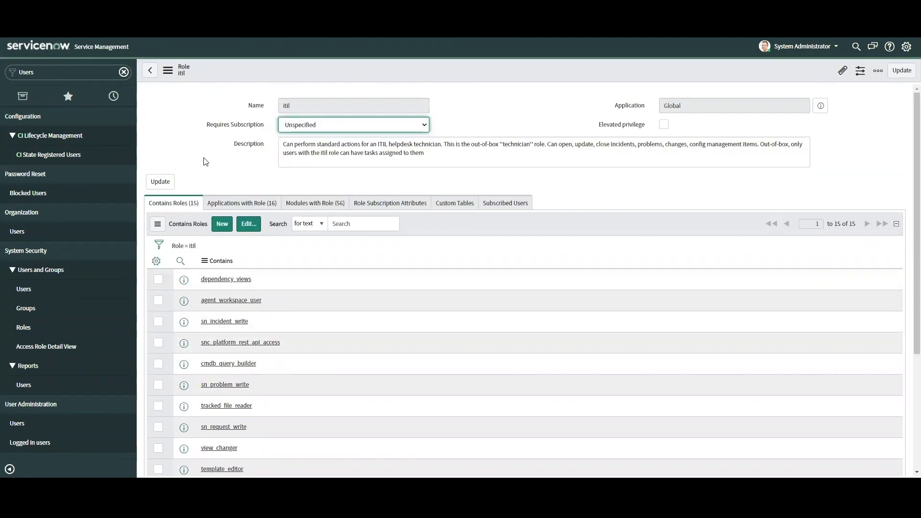
key(alt+Left)
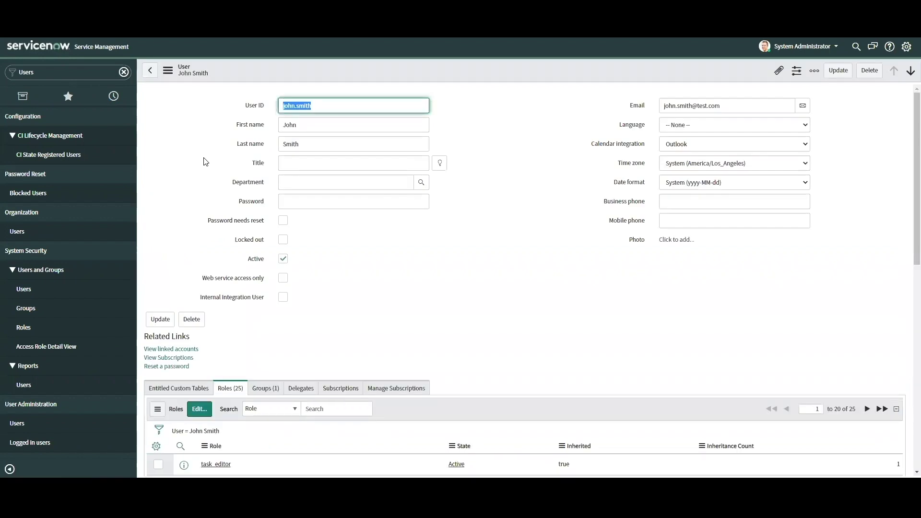
scroll(218, 252, down, 5)
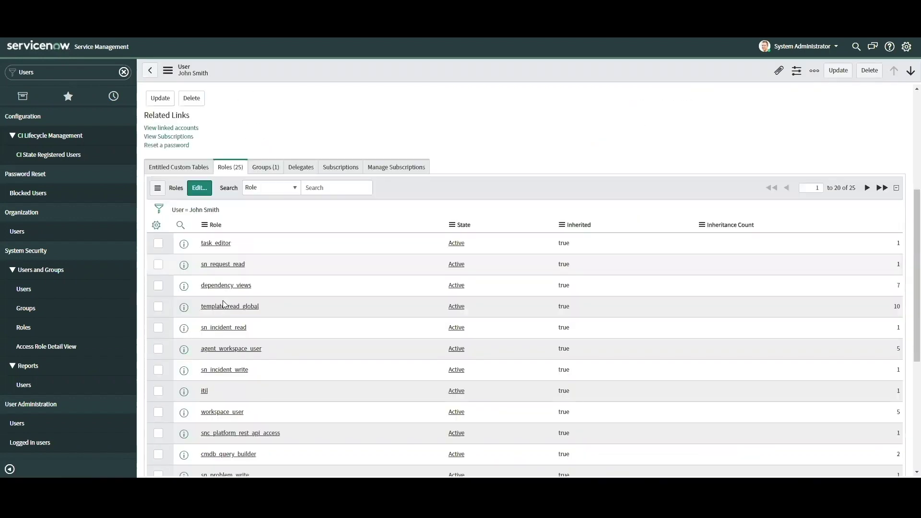
scroll(410, 349, up, 1)
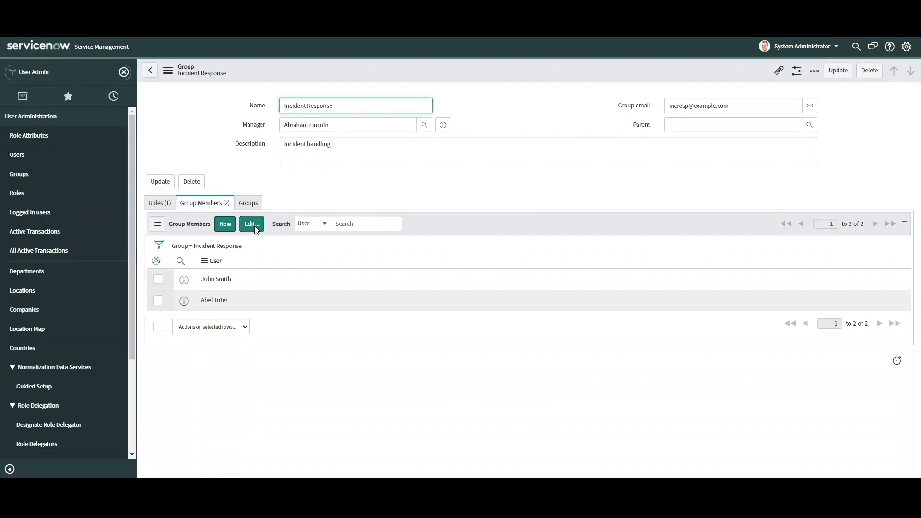
Step: Move the test user out of the Incident Response group members and save
click(252, 224)
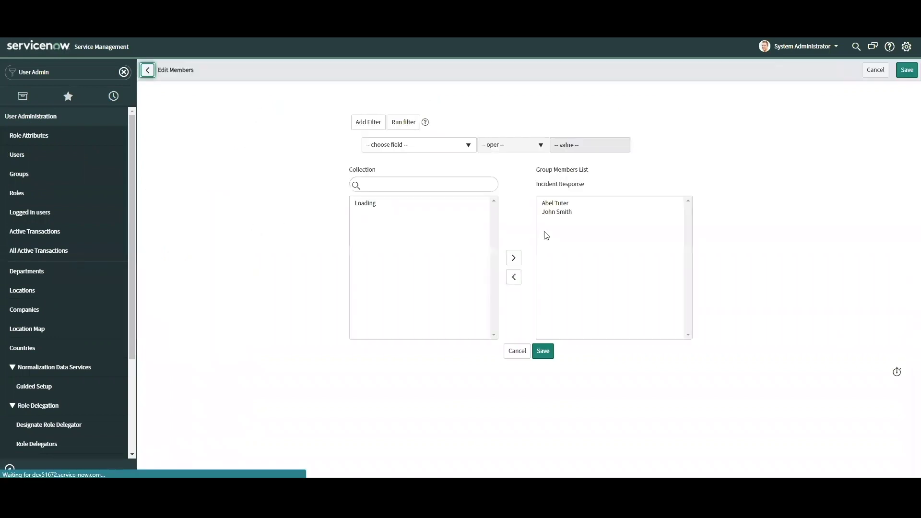
double_click(557, 213)
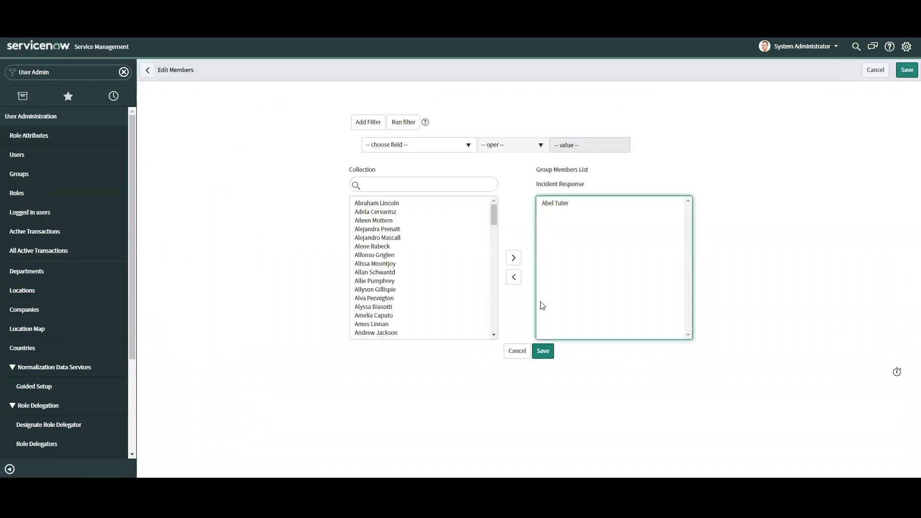
click(541, 350)
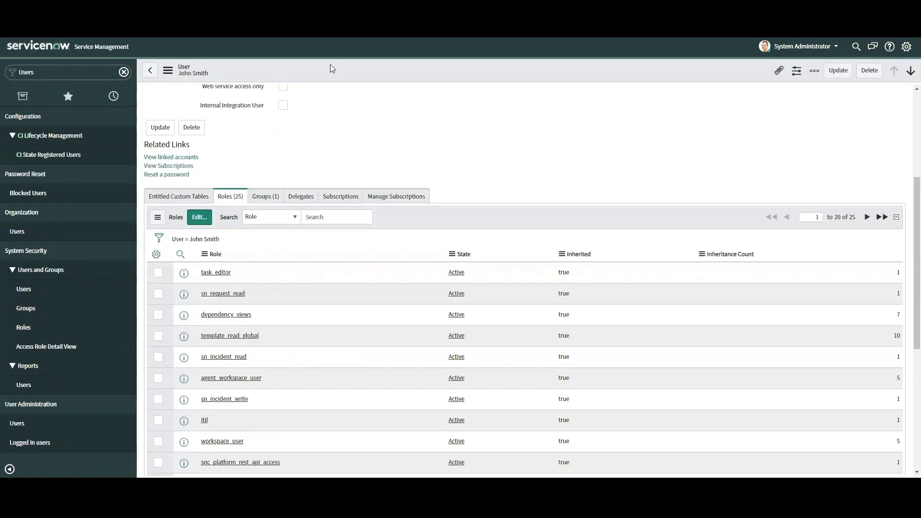
Step: Reload the user record and confirm its Groups and Roles tabs are now empty
right_click(330, 65)
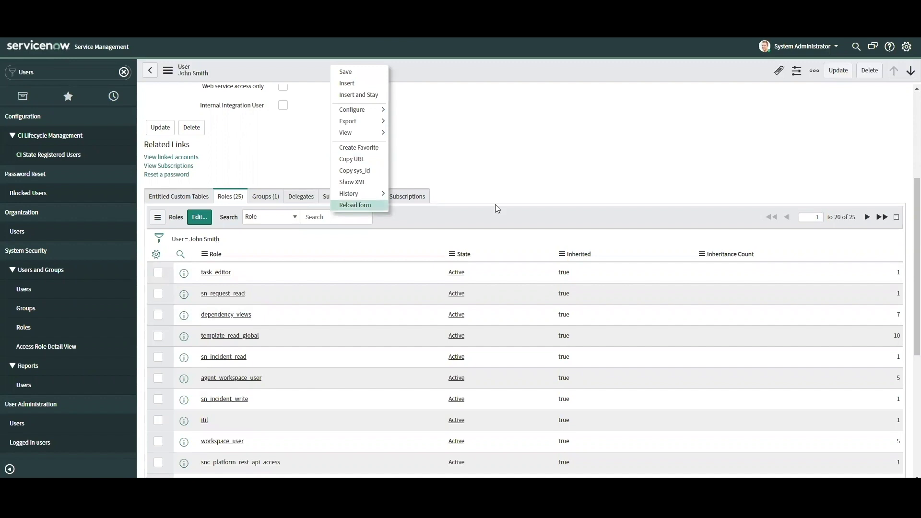
click(355, 205)
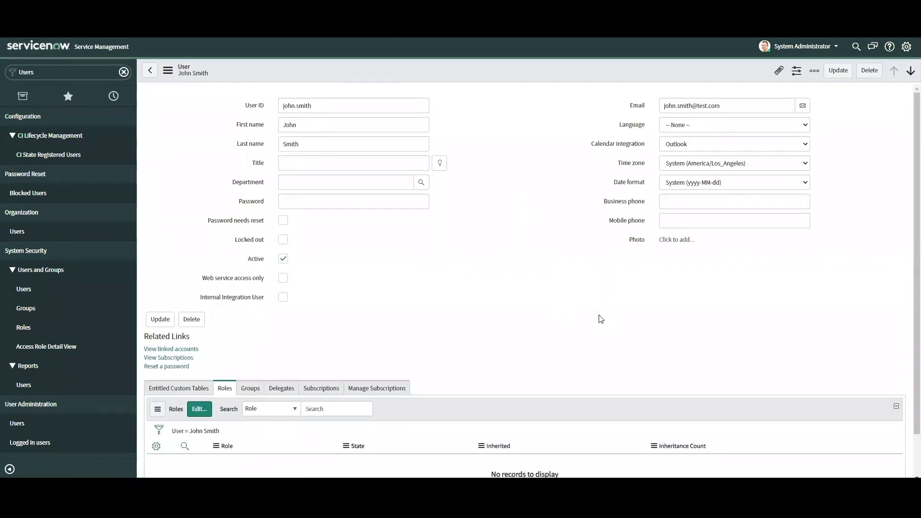
scroll(562, 266, down, 1)
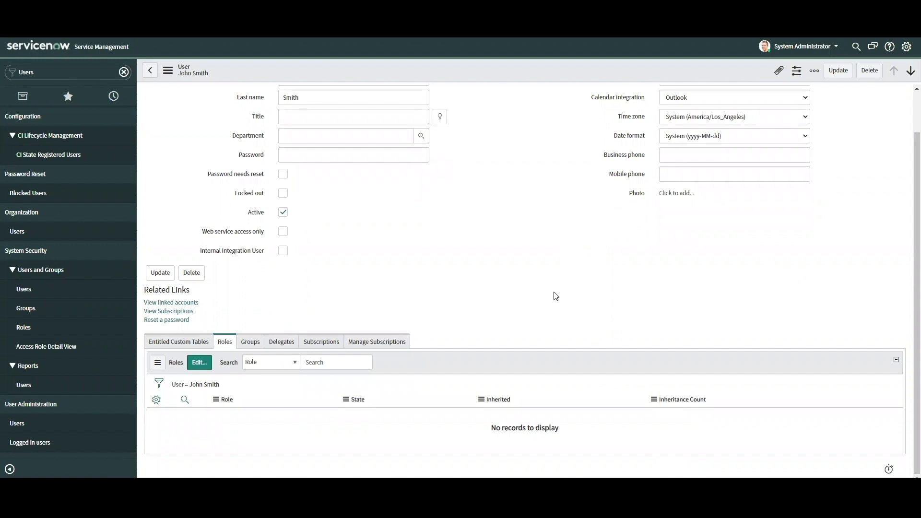
click(250, 344)
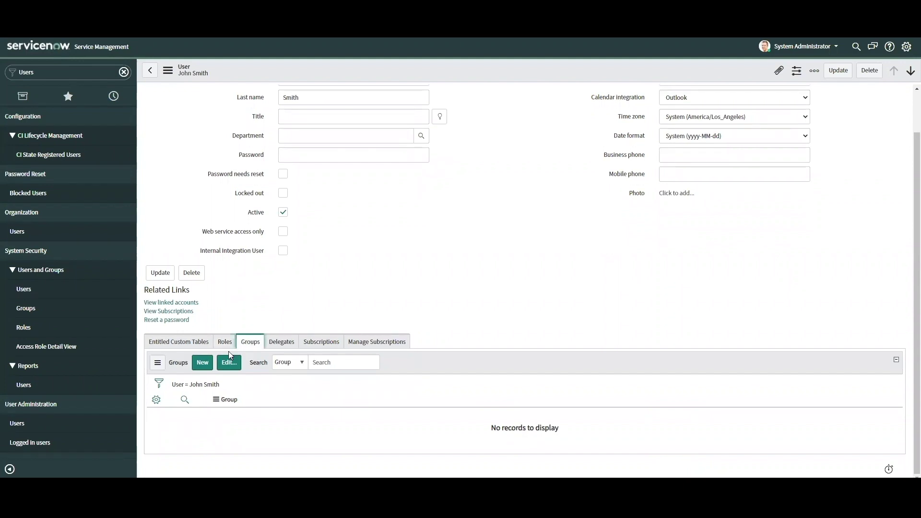
click(216, 343)
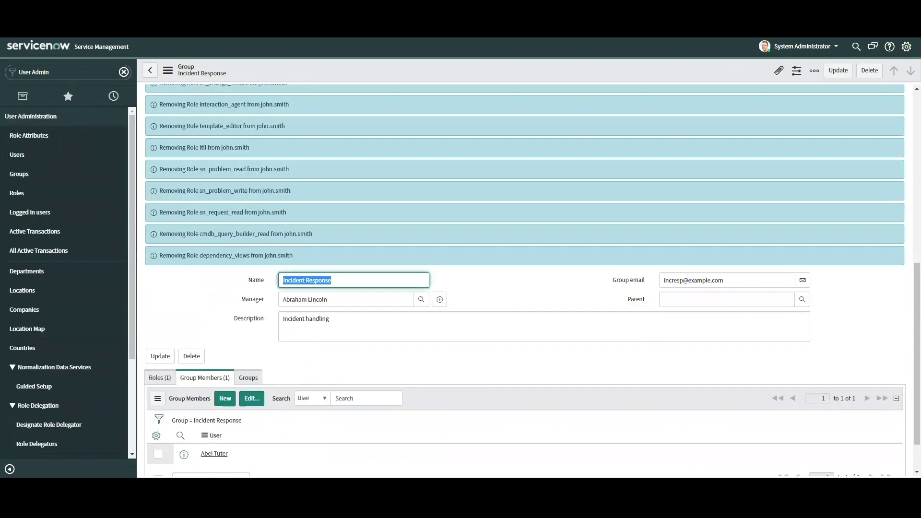
scroll(364, 251, down, 2)
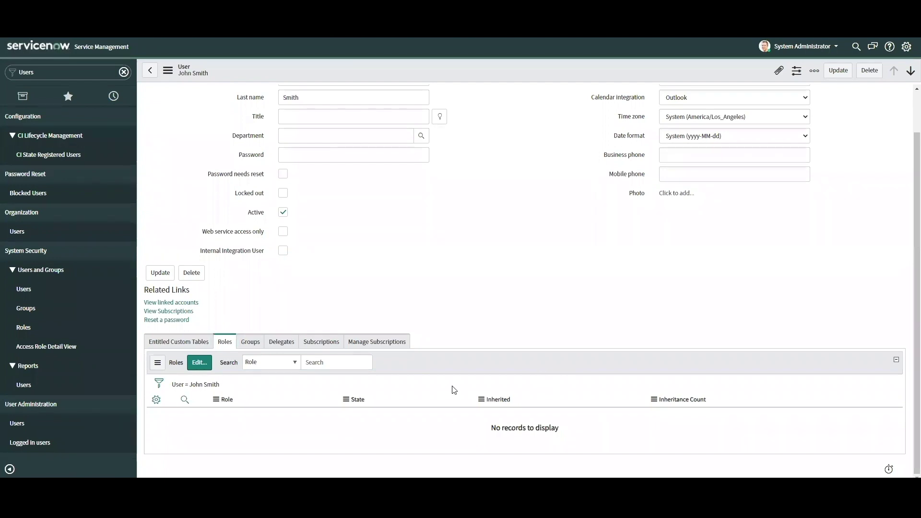
Step: Search for the test user and add them back to the group members list, then save
click(199, 362)
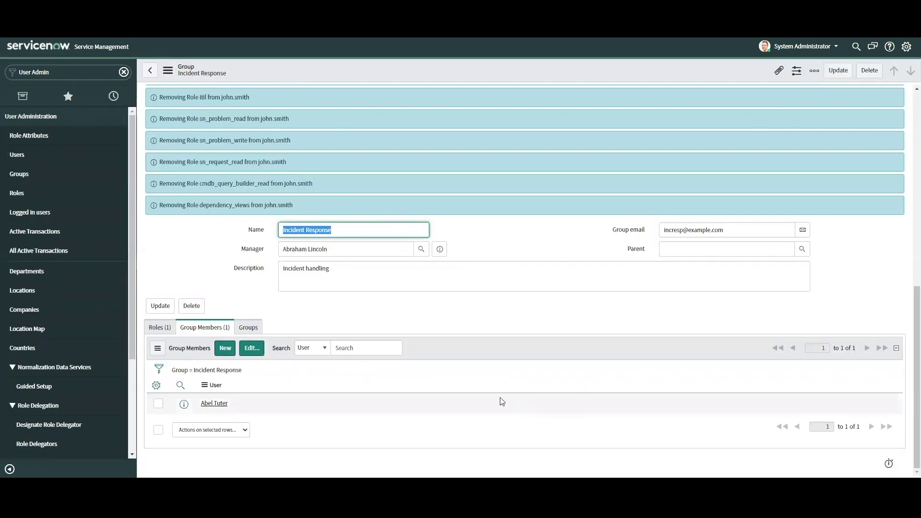
click(252, 350)
click(394, 183)
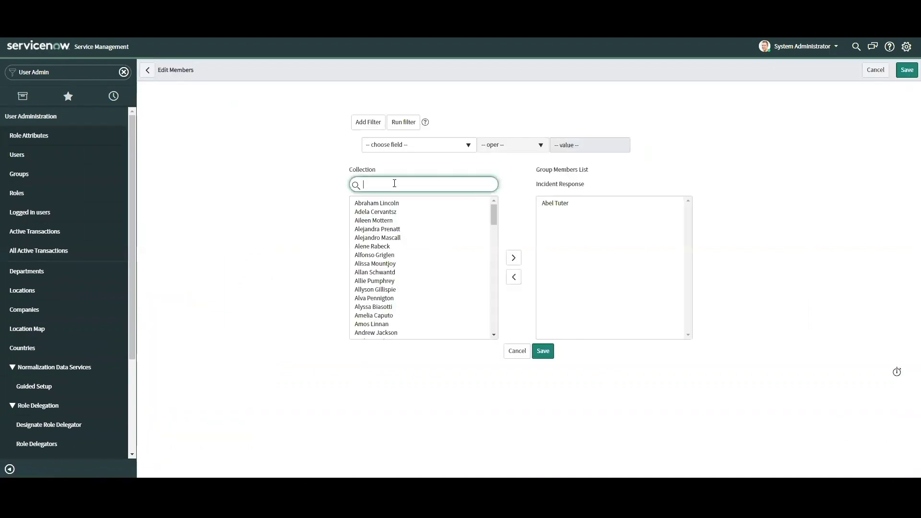
text(John Smith)
click(378, 202)
double_click(378, 201)
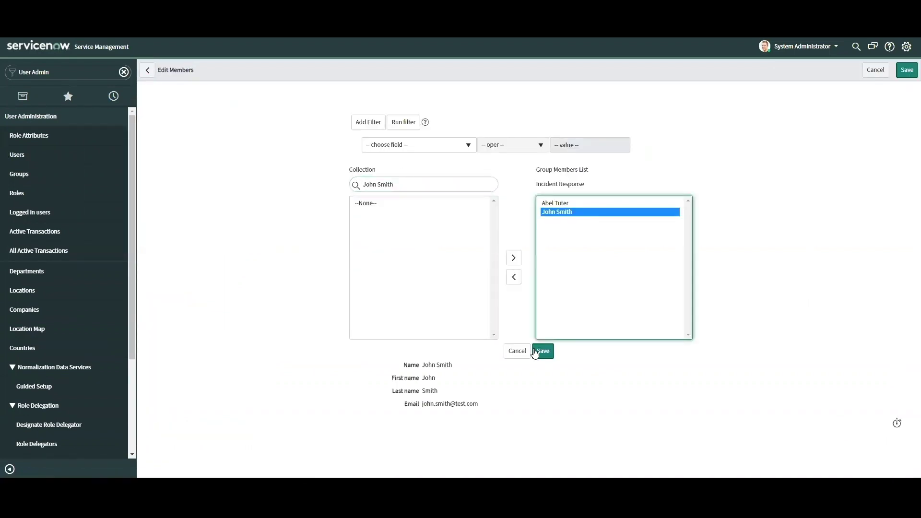
click(542, 351)
Step: Reload the test user's record and confirm one group and 25 inherited roles again
scroll(301, 297, down, 10)
click(214, 382)
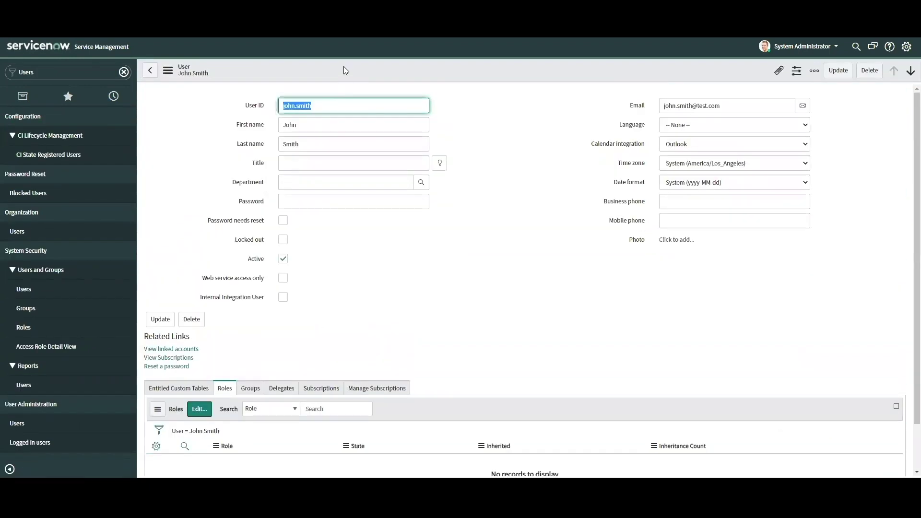
right_click(343, 71)
click(391, 207)
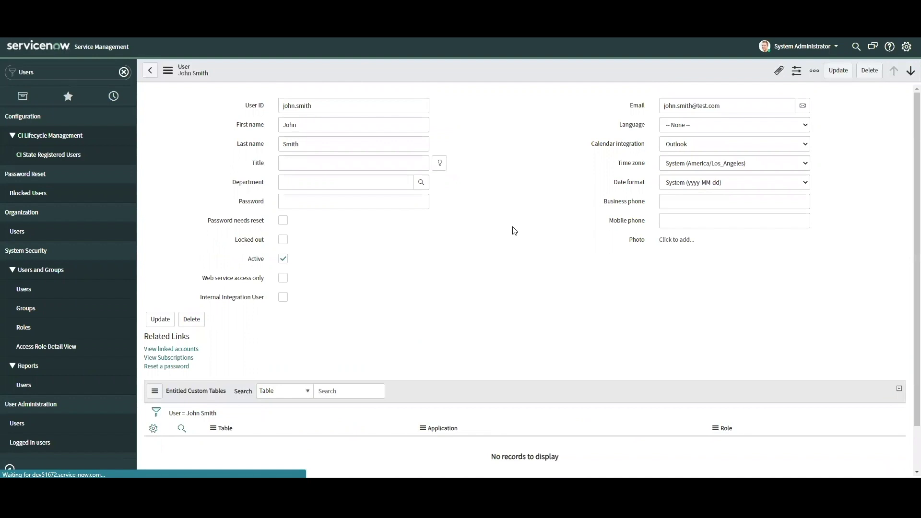
scroll(513, 238, down, 4)
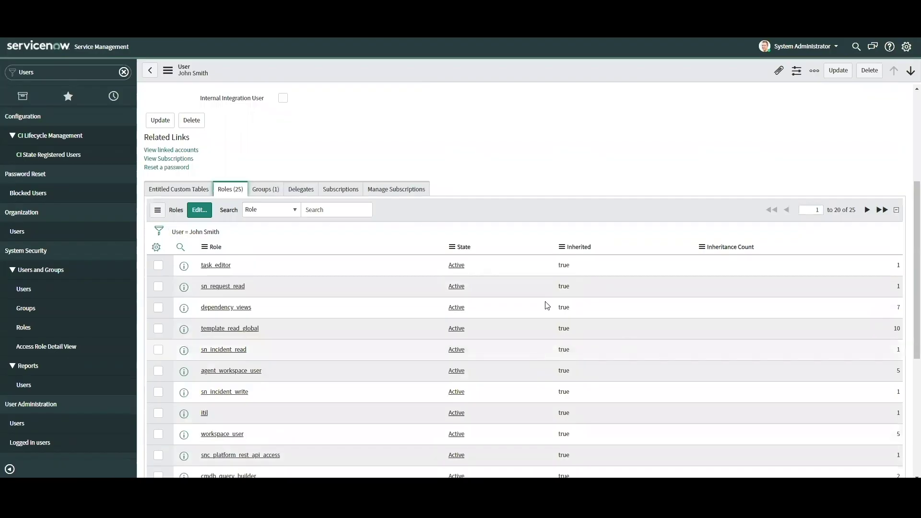
click(266, 189)
click(235, 335)
scroll(371, 344, down, 2)
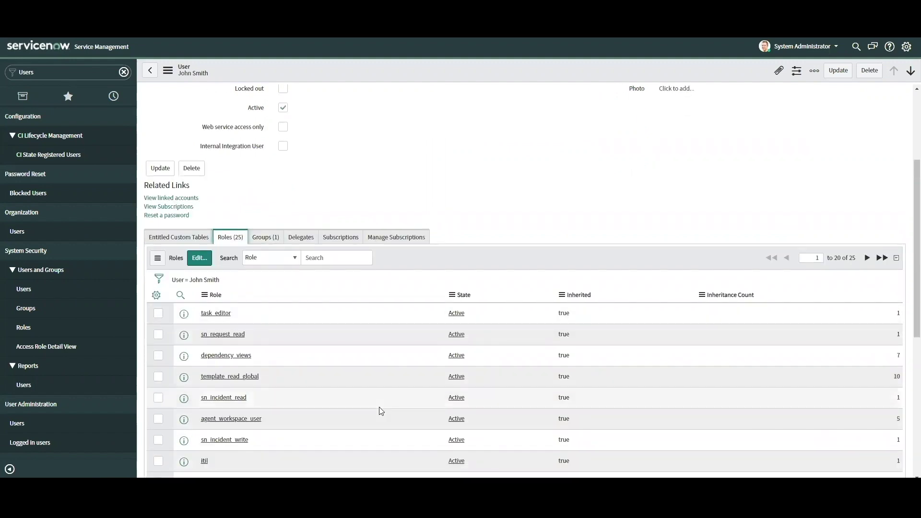
scroll(344, 386, down, 2)
scroll(318, 407, up, 5)
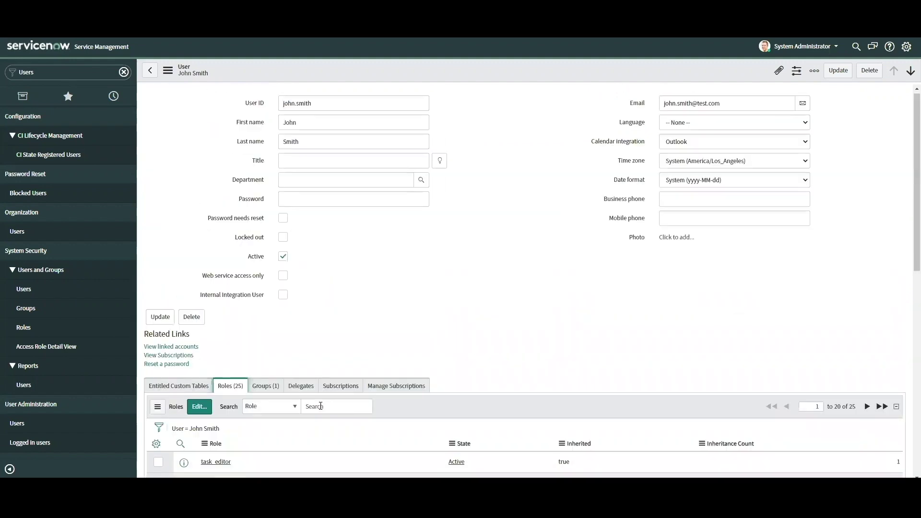
Step: Impersonate the test user from the administrator's account menu
click(811, 46)
click(817, 74)
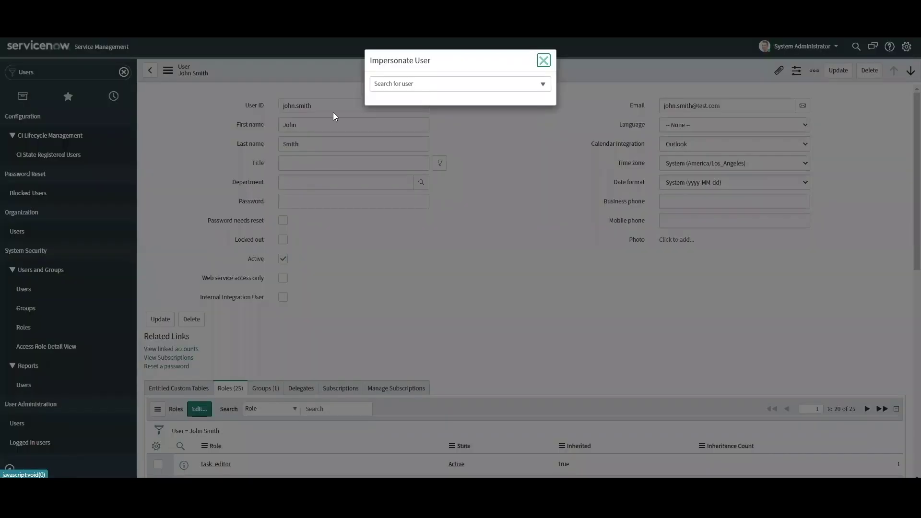
click(392, 155)
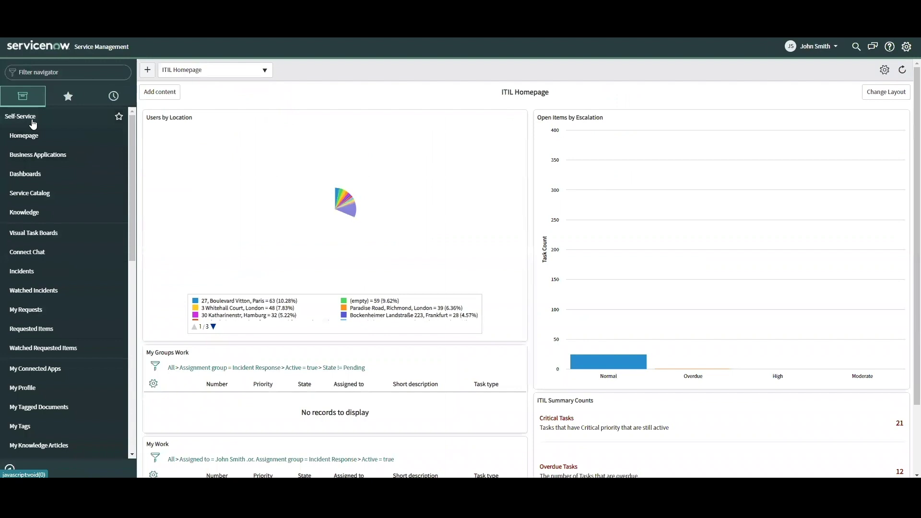
Step: Browse the navigator's Problem and Service Catalog modules, then list all incidents under Incident
click(31, 123)
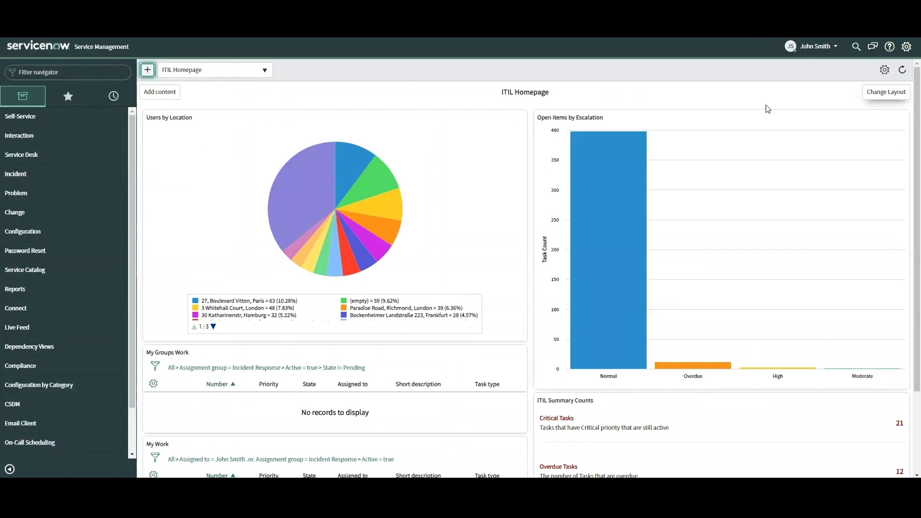
click(20, 197)
scroll(29, 312, down, 2)
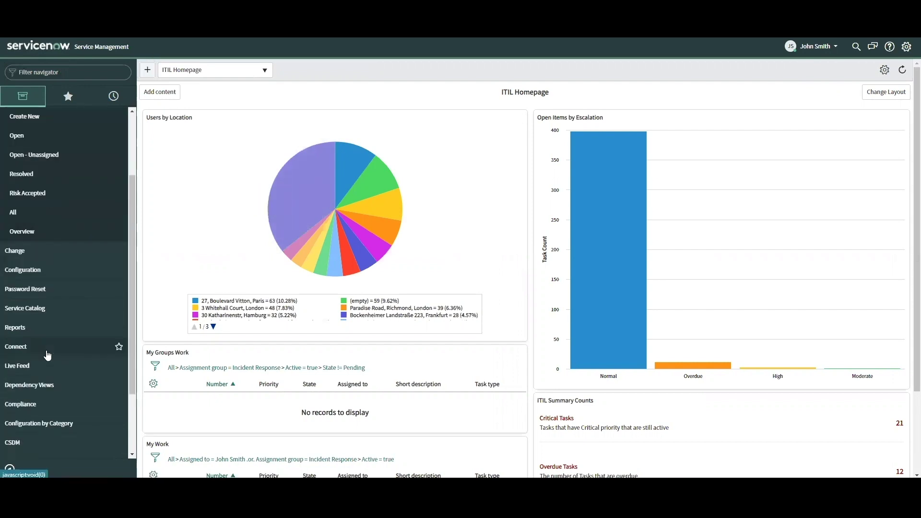
click(34, 309)
scroll(41, 335, up, 5)
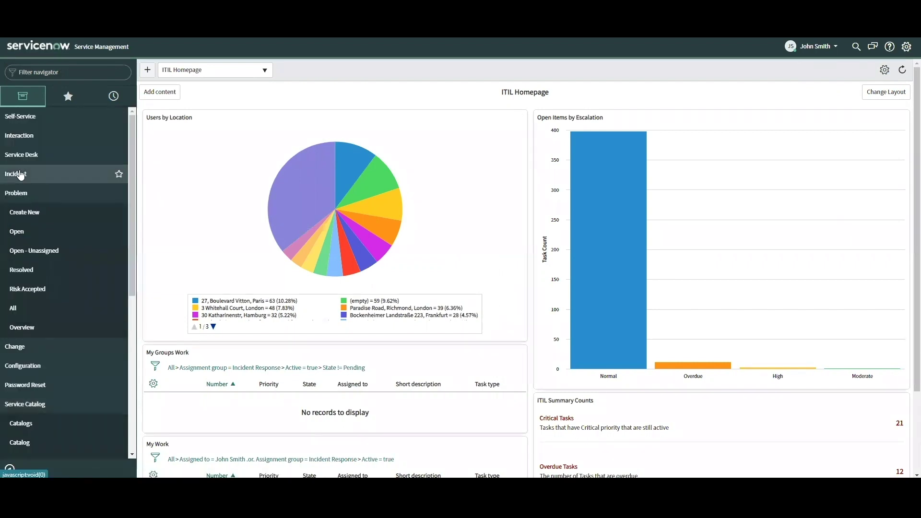
click(19, 174)
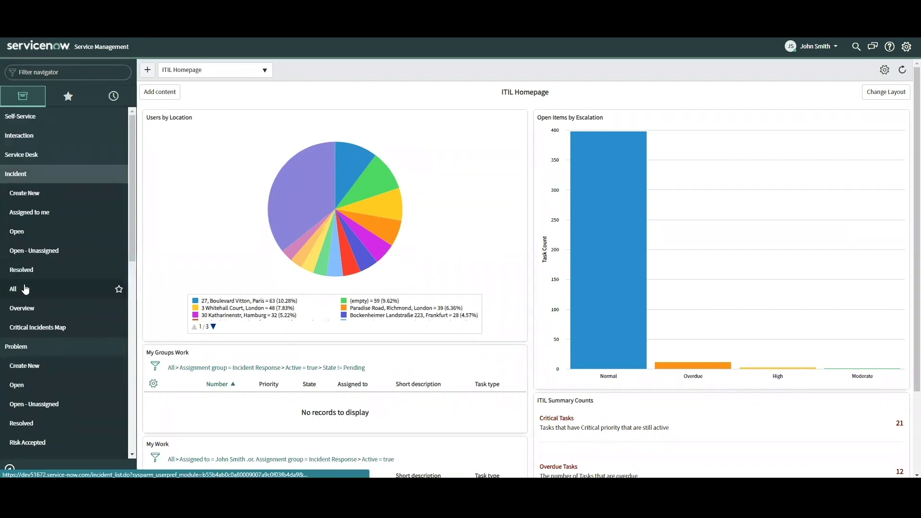
click(26, 289)
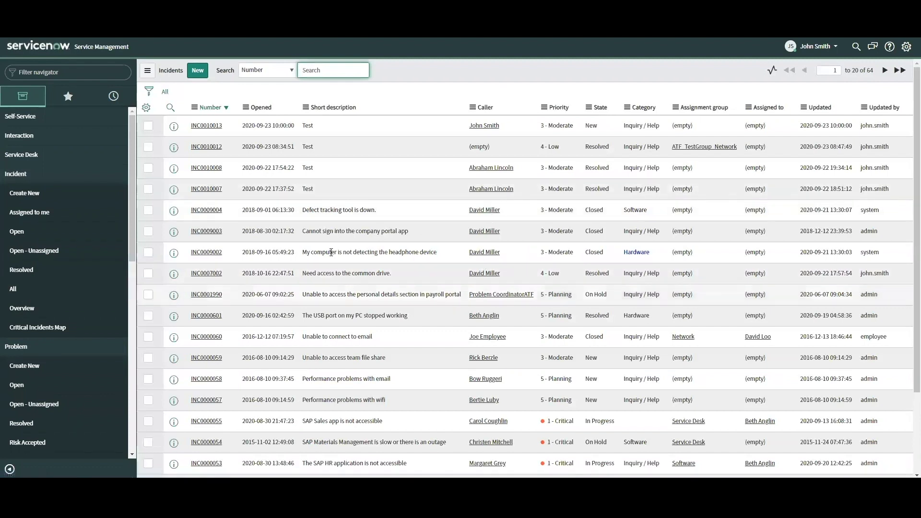
Step: Open INC0010013 and set service SAP Enterprise Services and configuration item *ASSET-IBM
click(213, 129)
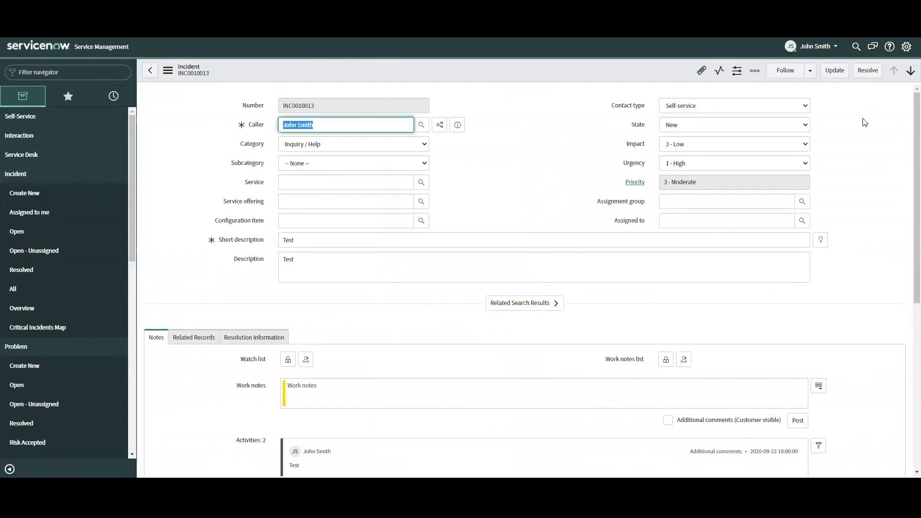
click(296, 185)
click(421, 183)
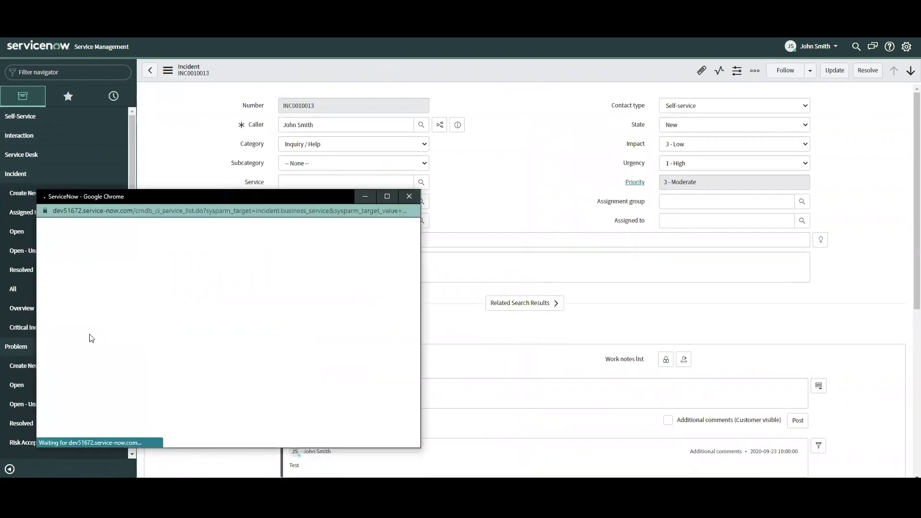
click(88, 329)
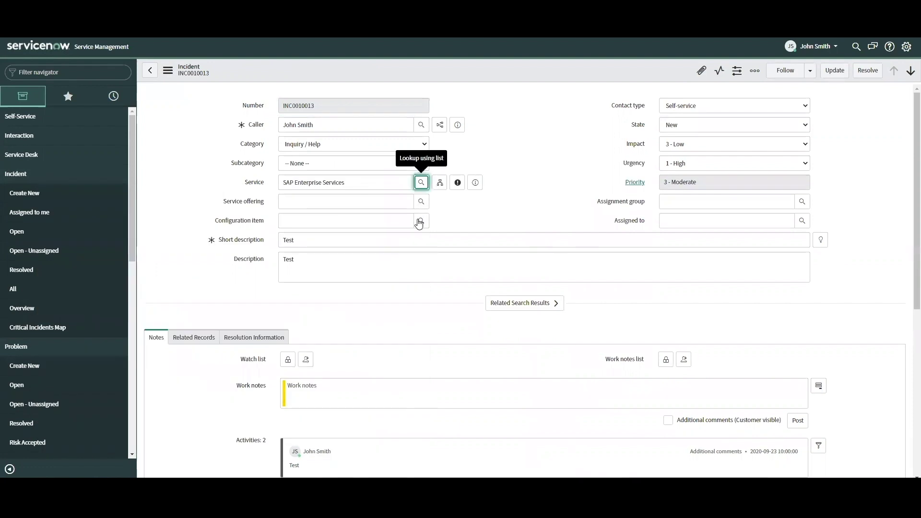
key(Return)
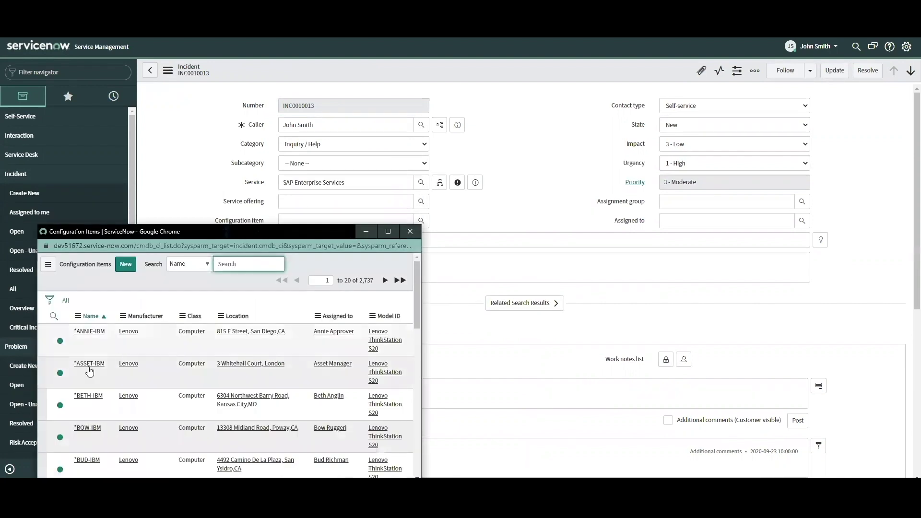
key(Return)
click(705, 144)
Step: Set impact and urgency to 2 - Medium, save the incident, and start resolving it
click(701, 172)
click(696, 167)
click(694, 197)
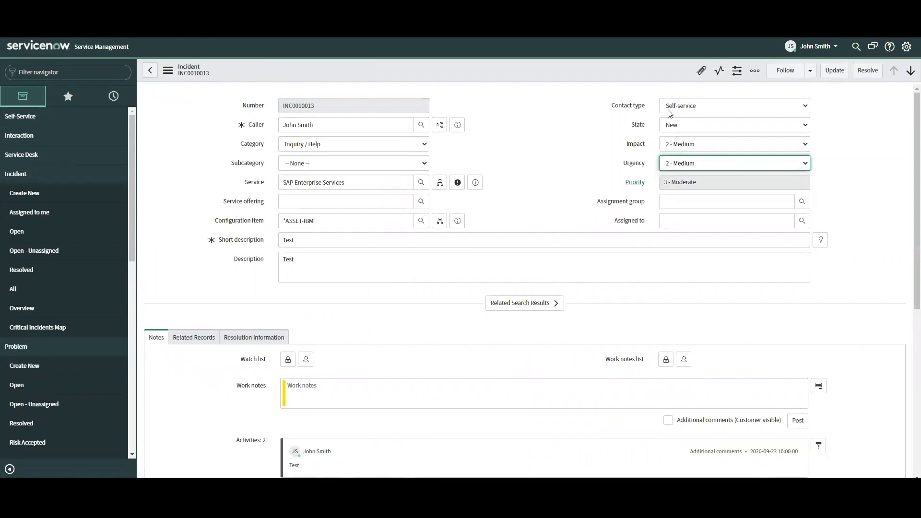
right_click(674, 72)
click(682, 80)
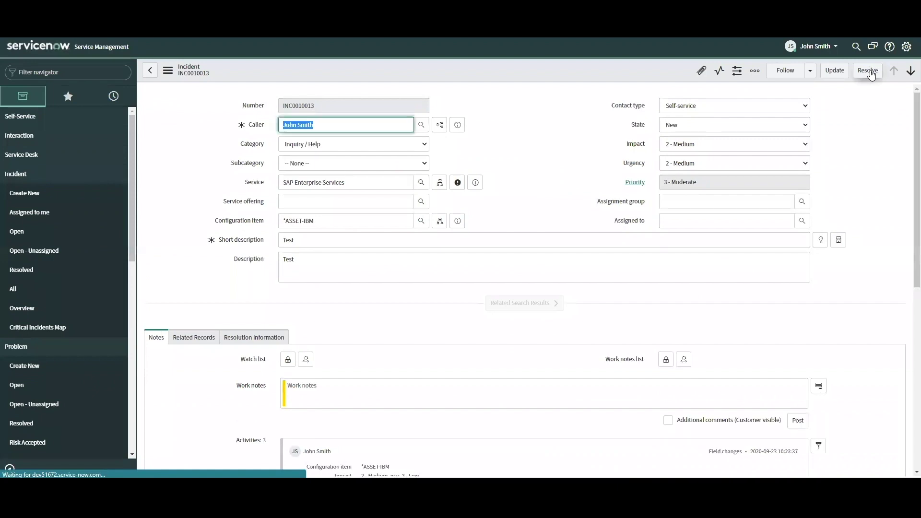
click(870, 72)
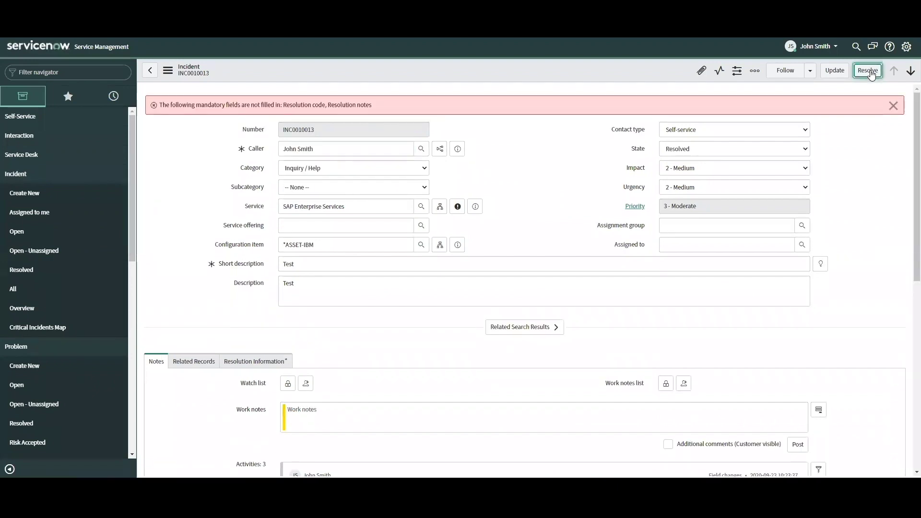
Step: Resolve with code Solved (Work Around) and note 'This work Around worked!', then save
click(281, 358)
scroll(303, 319, down, 4)
click(322, 219)
click(318, 246)
click(328, 243)
text(This work Around worked!)
right_click(404, 71)
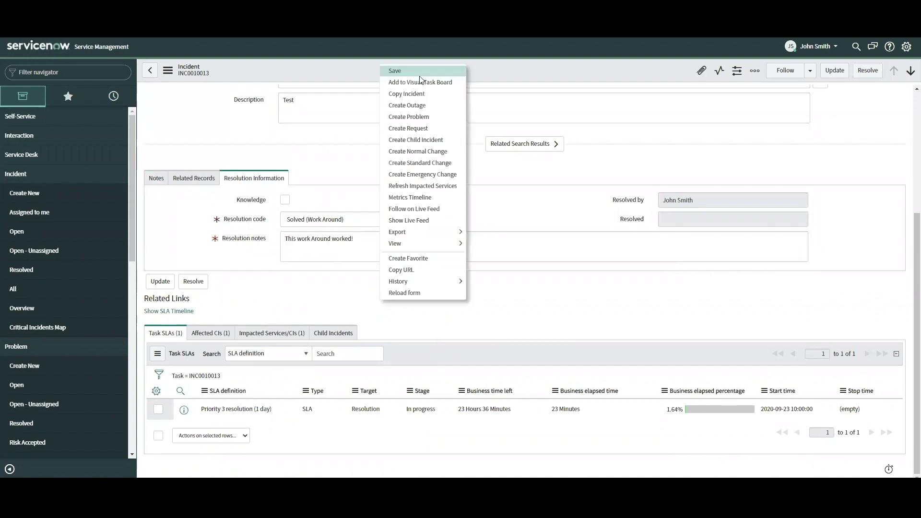
click(418, 71)
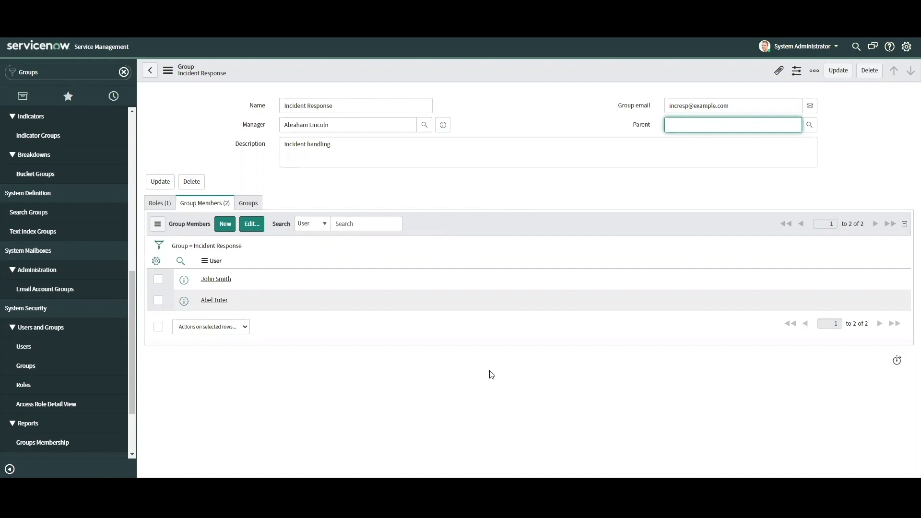
Step: Review the Incident Response group's itil role and its two group members
click(160, 204)
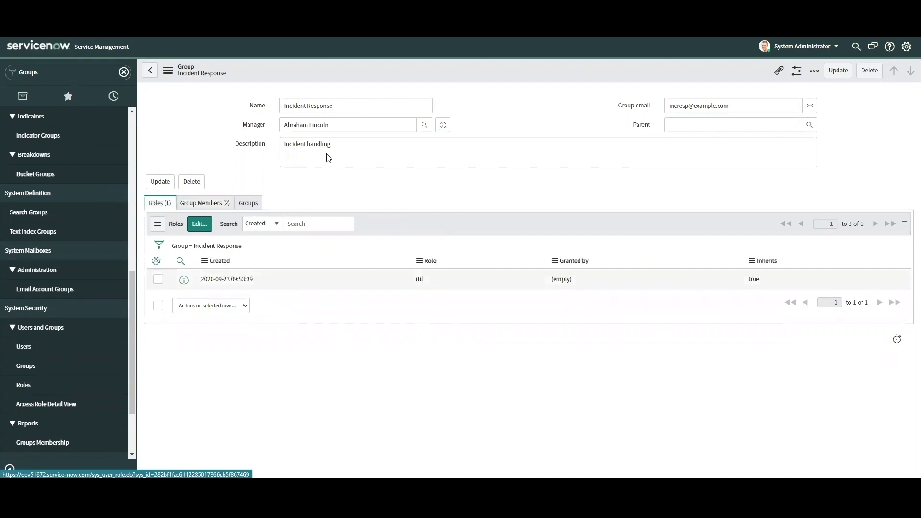
click(210, 205)
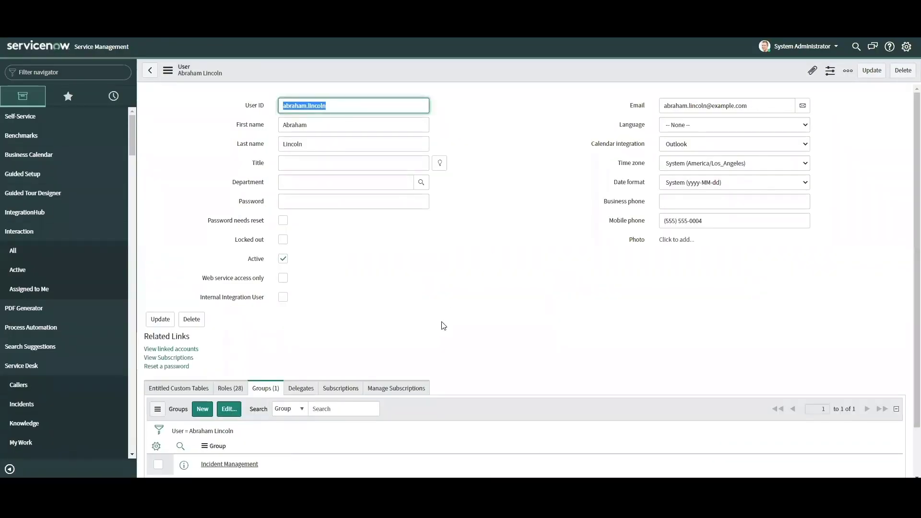
Step: Open the Incident Management group from the manager's Groups list
scroll(447, 316, down, 2)
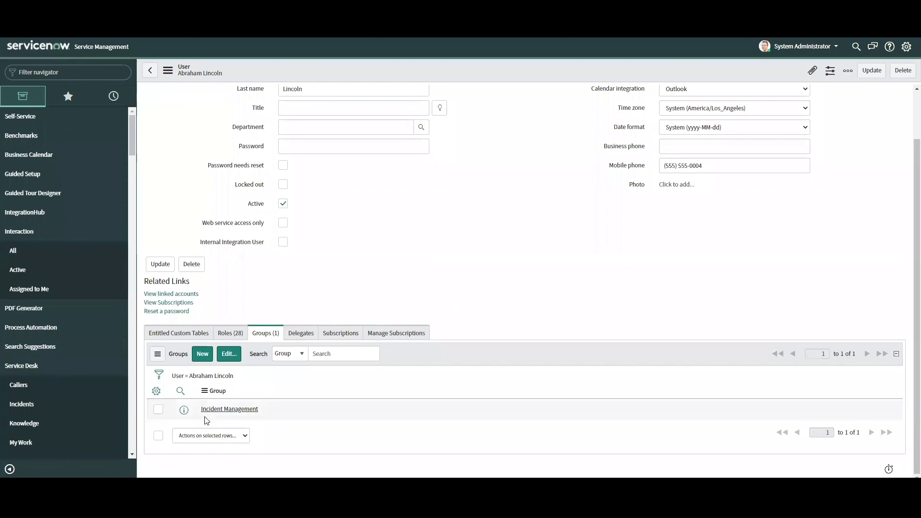
click(255, 411)
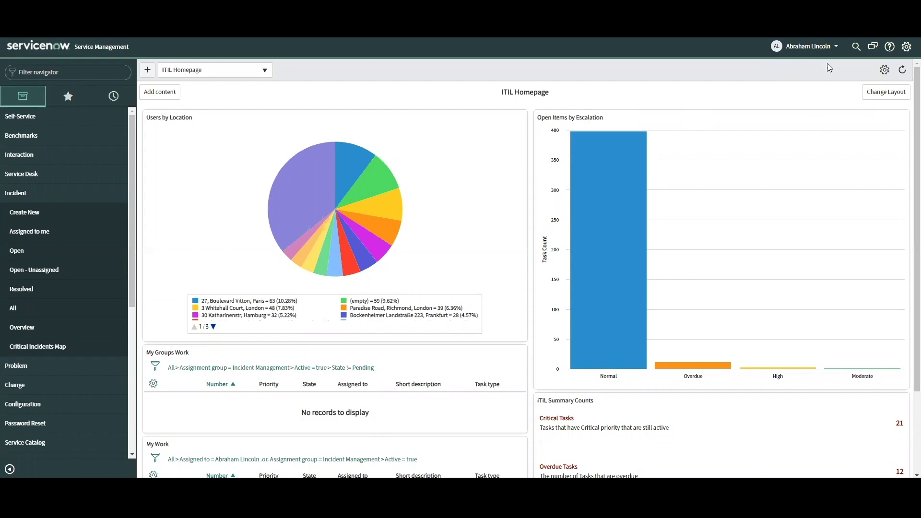
Step: List all incidents via Incident > All and open INC0010012
scroll(39, 271, down, 1)
scroll(40, 271, down, 5)
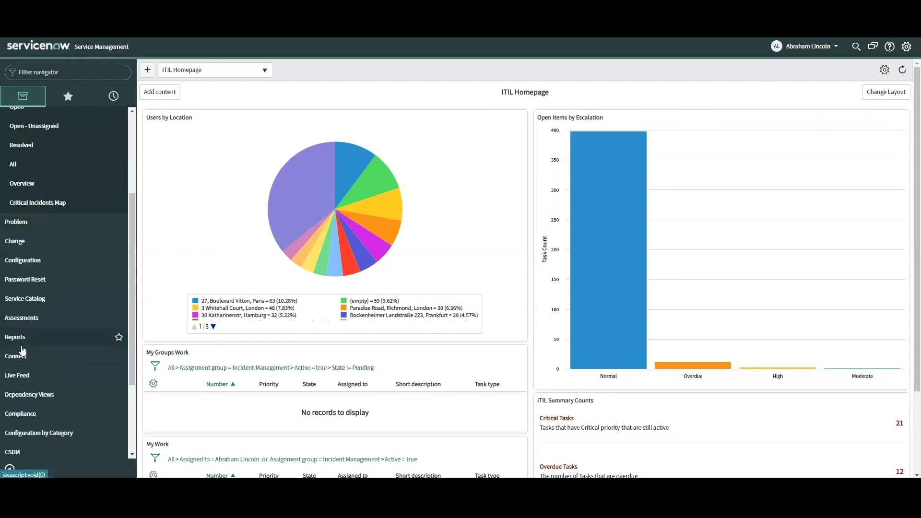
scroll(23, 350, up, 5)
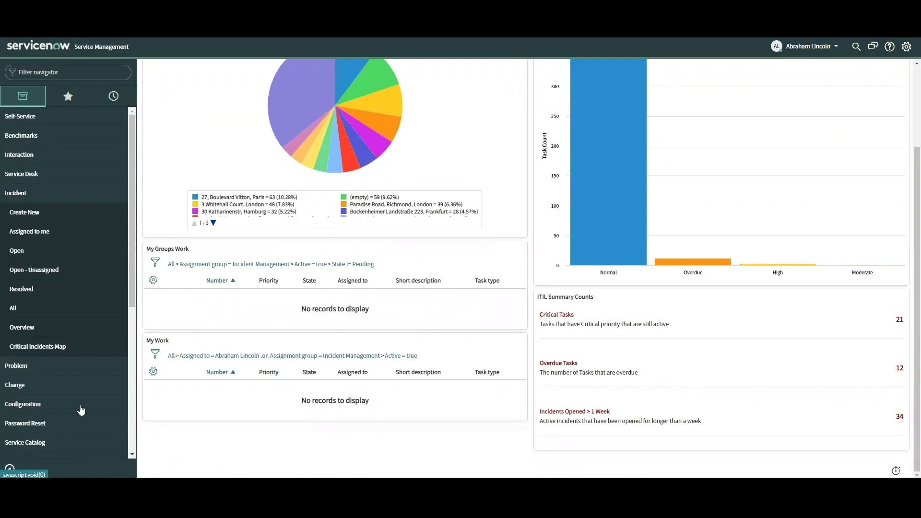
click(20, 309)
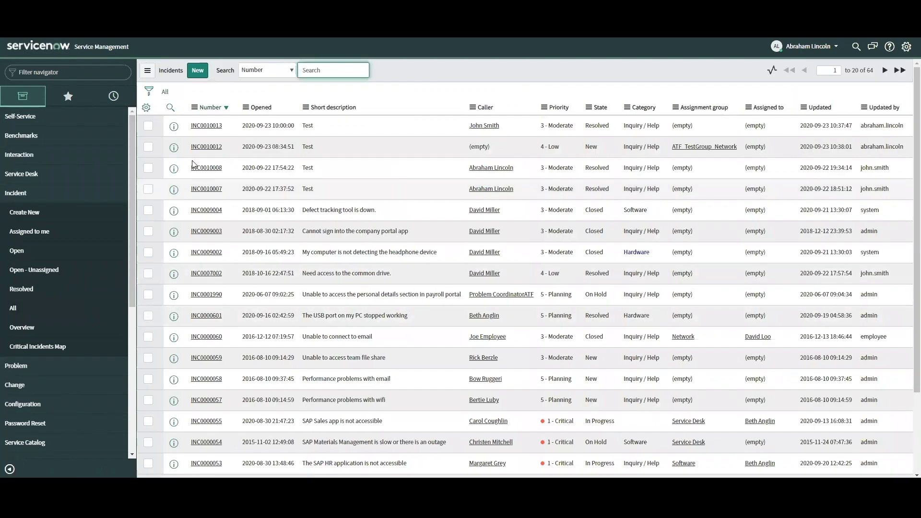
click(206, 149)
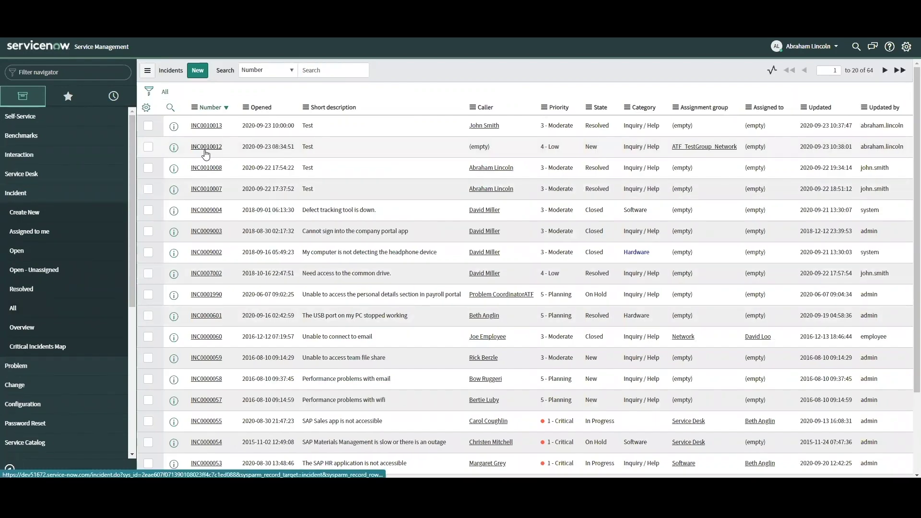
Step: Pick a caller for INC0010012 from the Caller lookup list
click(417, 129)
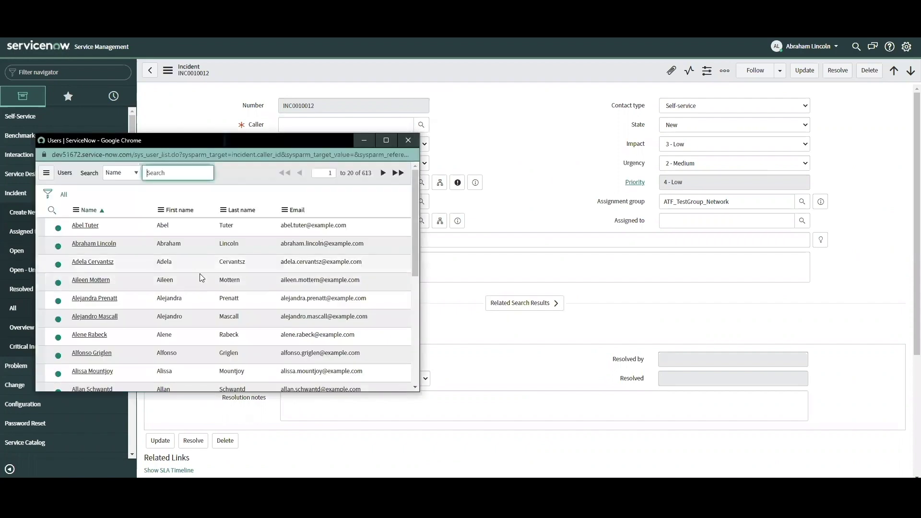
click(96, 280)
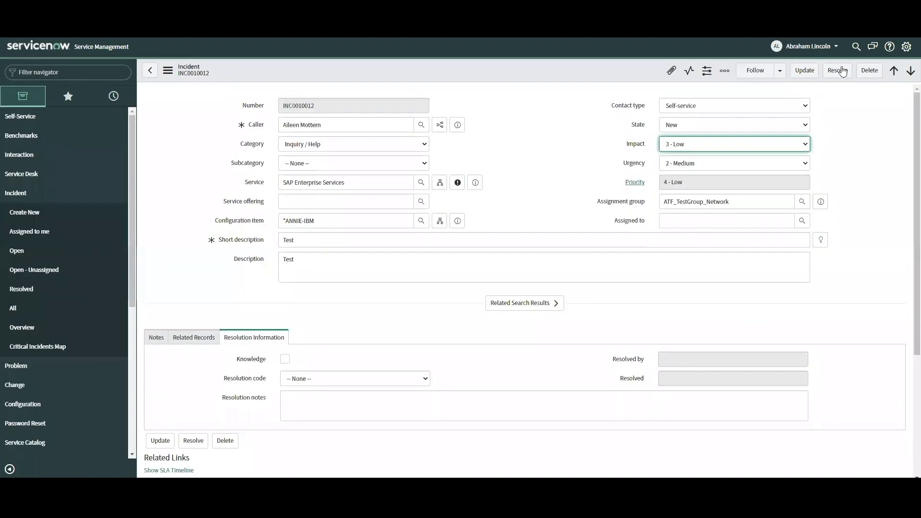
Step: Delete INC0010012 along with its 2 Task SLAs, discarding unsaved changes
click(869, 70)
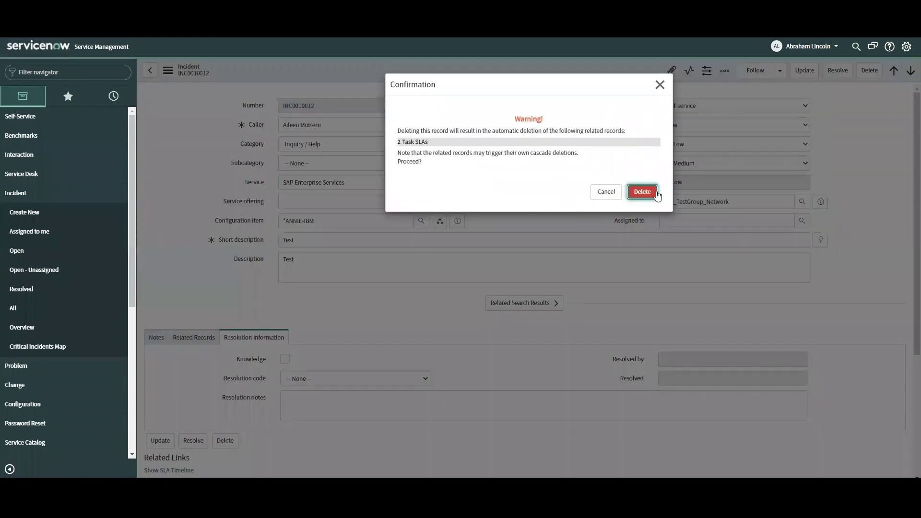
click(657, 192)
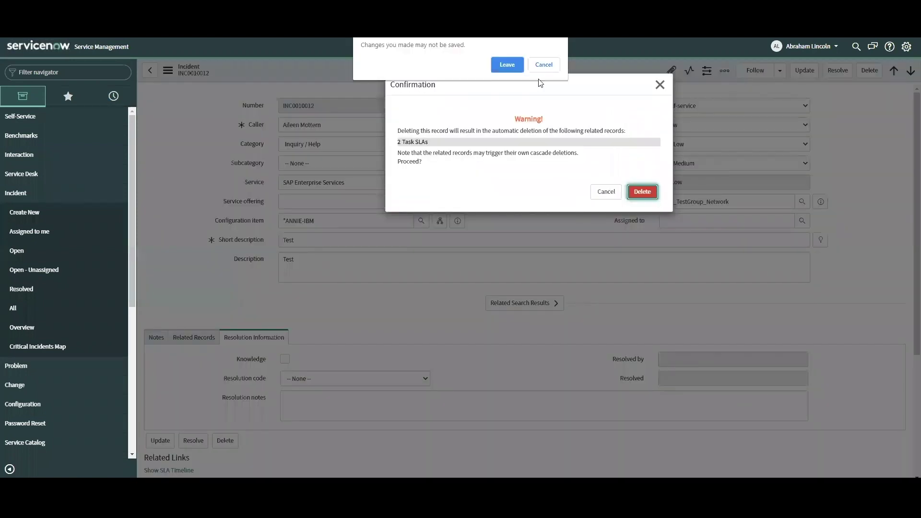
click(515, 73)
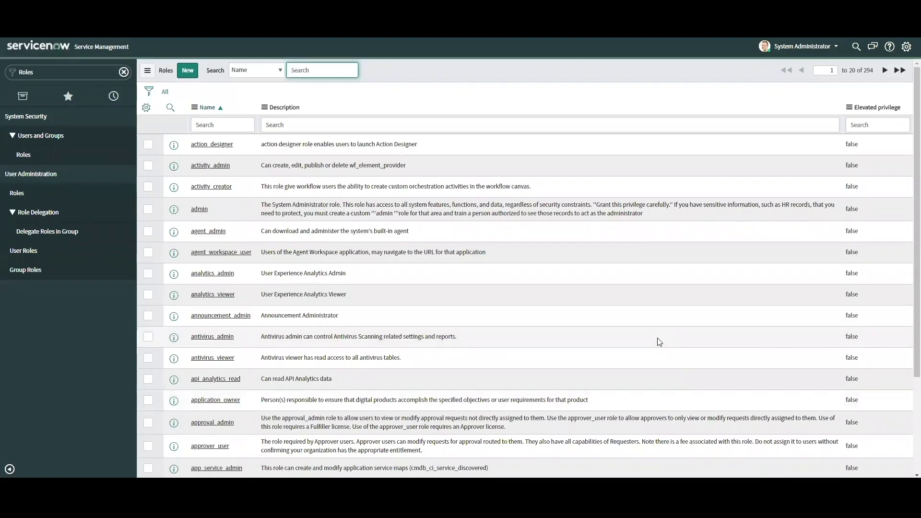
Step: Advance the Roles list to its second page, records 21 to 40
scroll(658, 338, down, 3)
scroll(662, 350, down, 1)
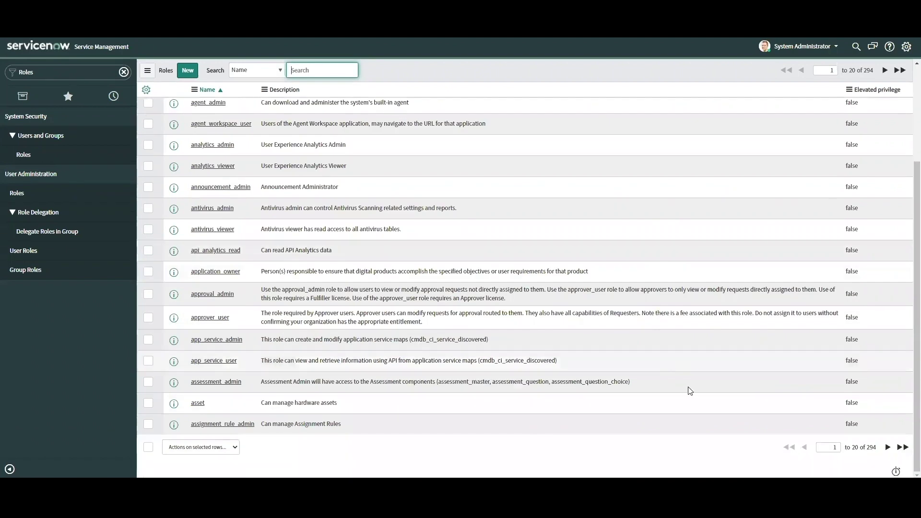
scroll(691, 384, up, 5)
click(886, 70)
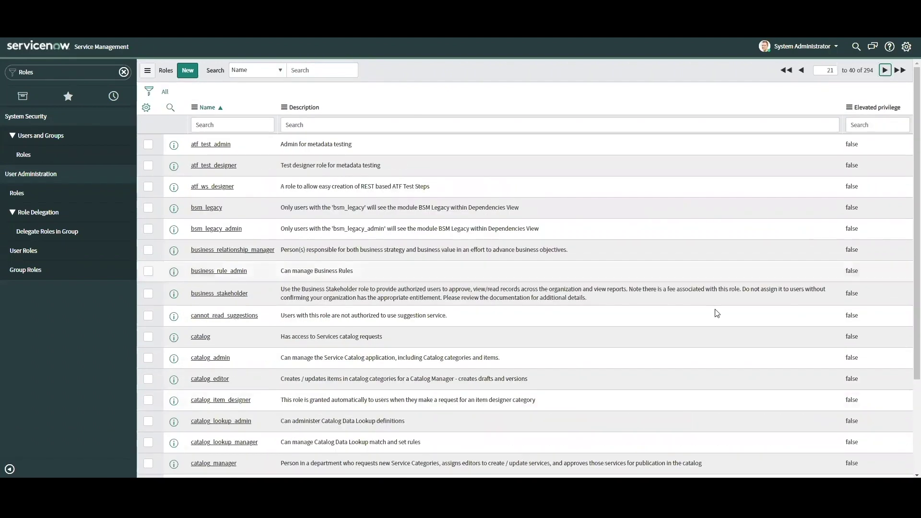
Step: Start a blank new Role record with Application set to Global
scroll(716, 314, down, 5)
scroll(738, 321, up, 5)
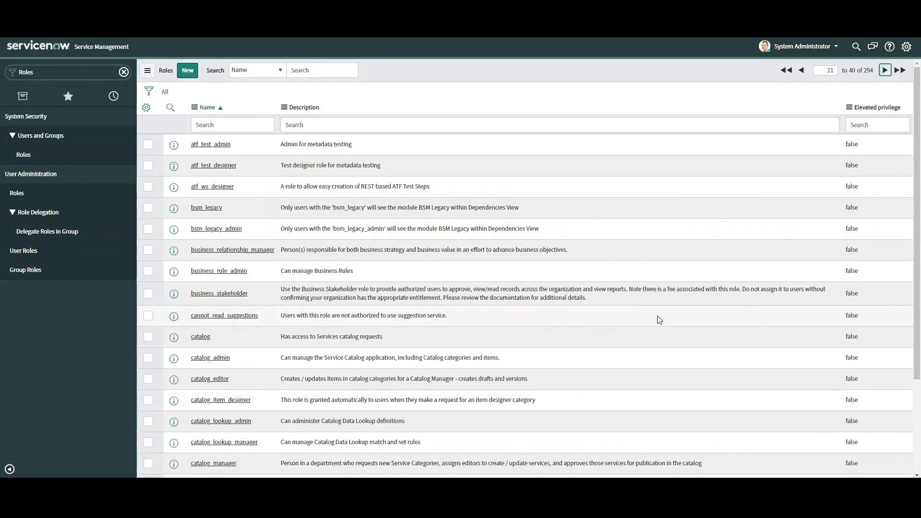
click(188, 71)
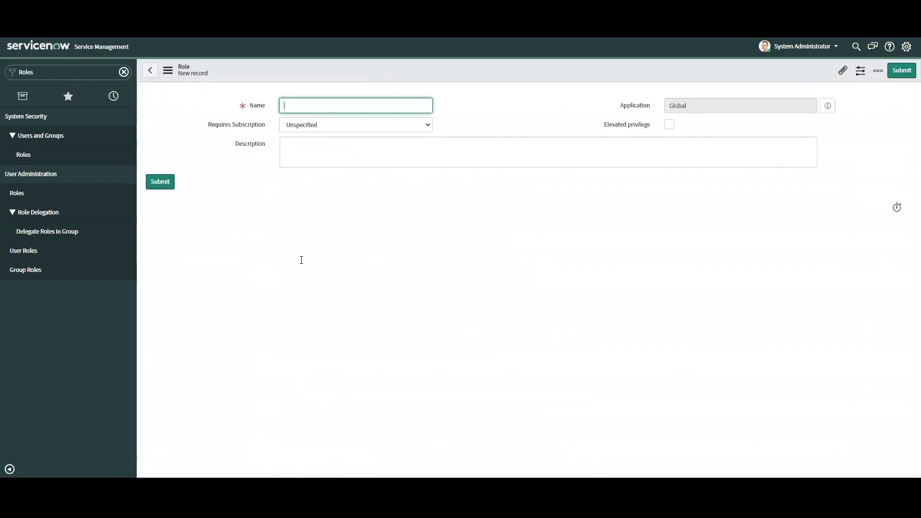
Step: Name the new role test_roles, set Requires Subscription to No, and save it
text(test_roles)
click(339, 128)
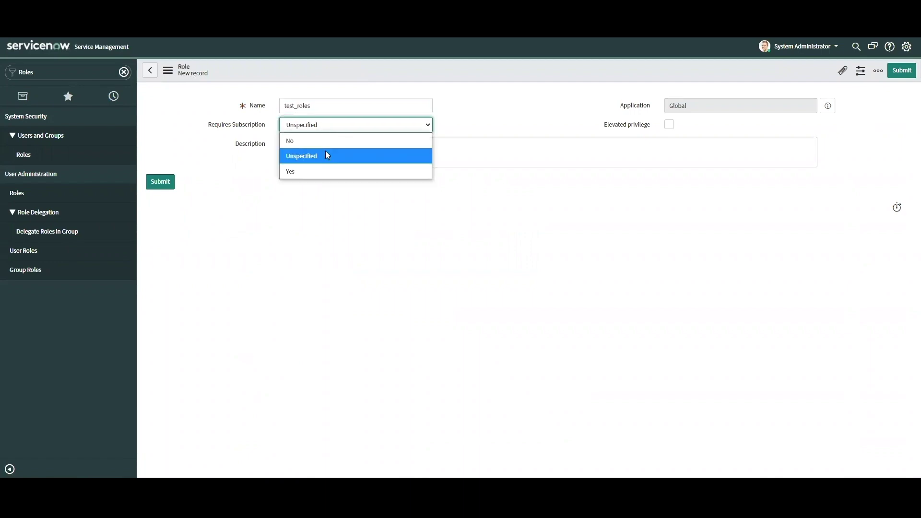
click(325, 145)
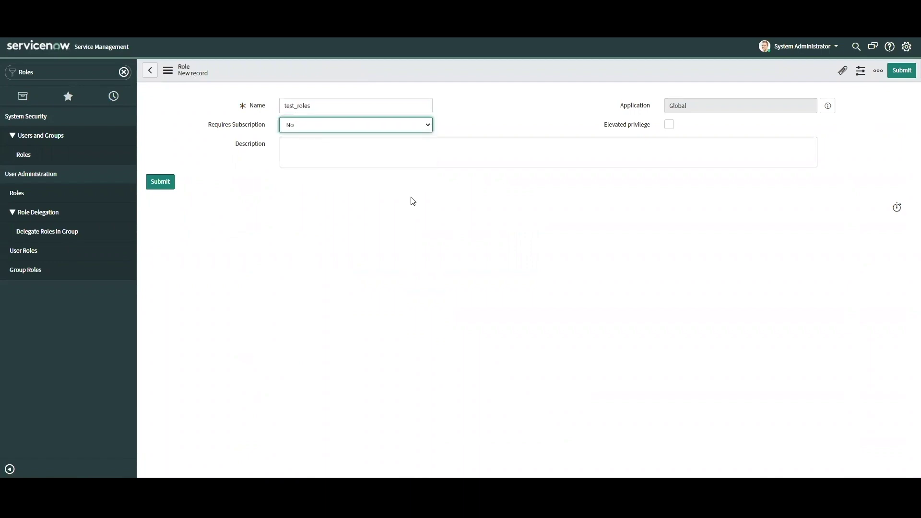
right_click(402, 73)
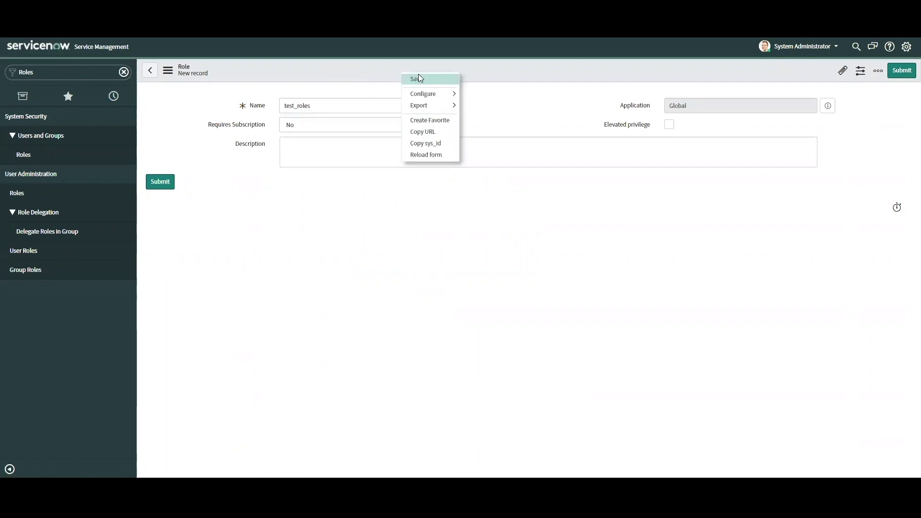
click(430, 77)
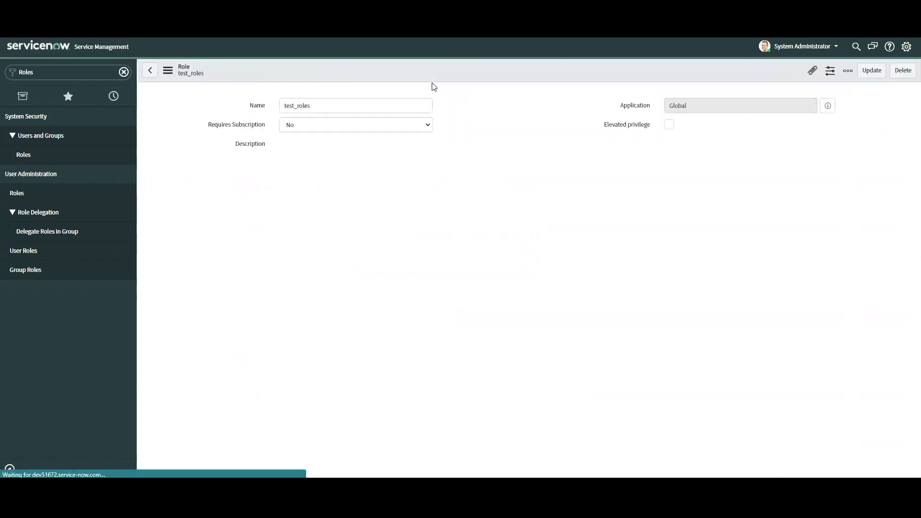